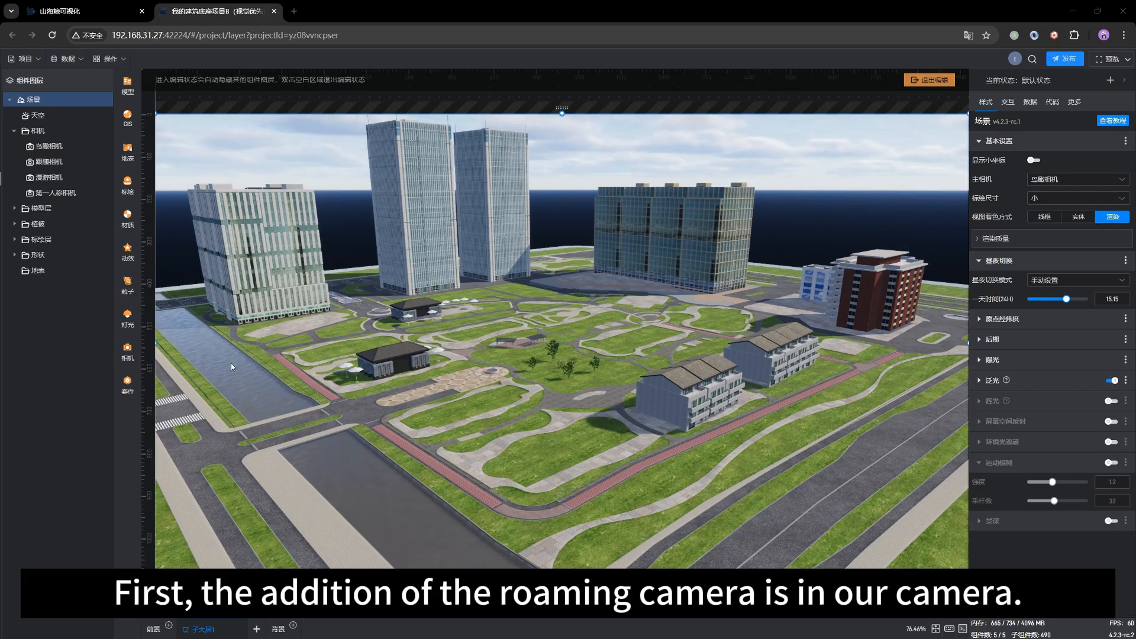
Step: Switch the scene view to the roaming camera 漫游相机 and rotate it to look around the buildings
{"action": "left_click", "coordinate": [136, 358]}
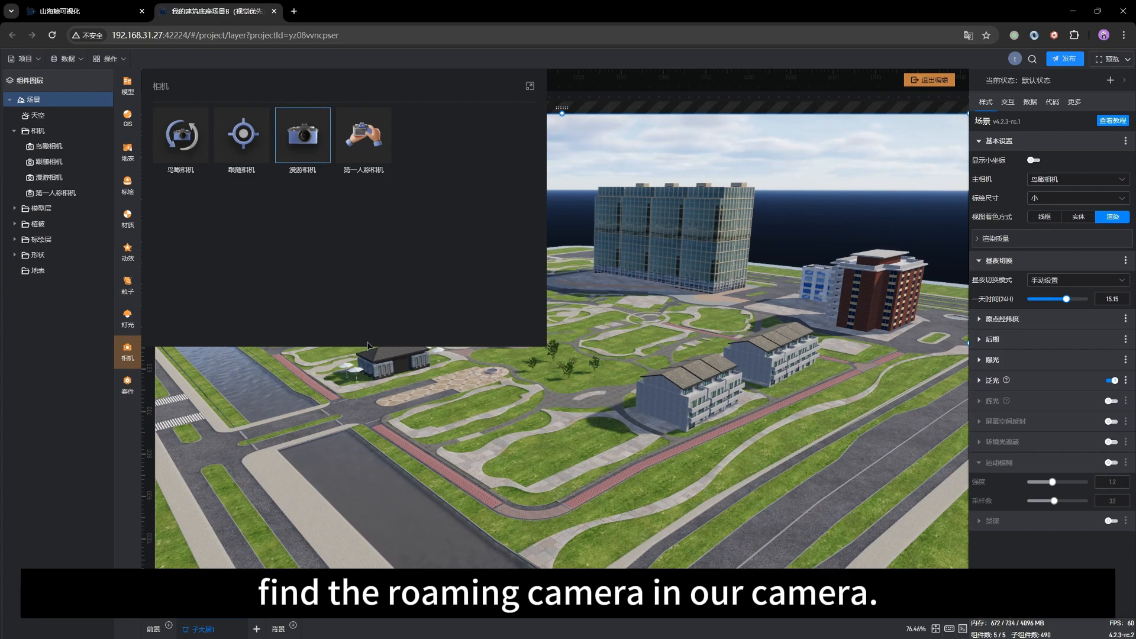
{"action": "left_click_drag", "start_coordinate": [614, 460], "coordinate": [602, 463]}
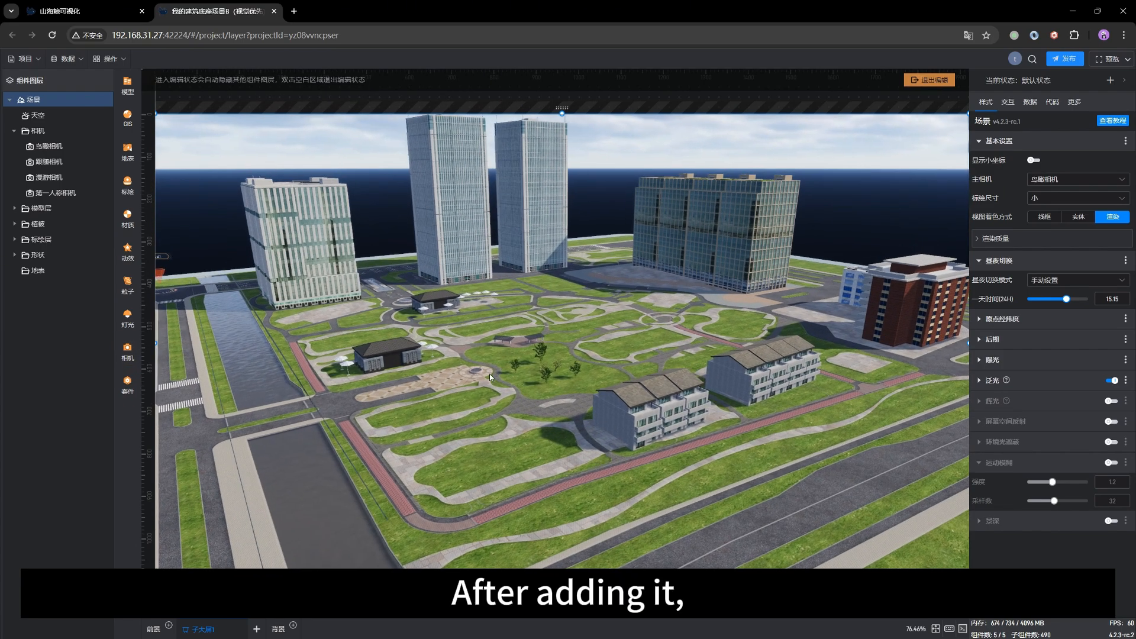
{"action": "double_click", "coordinate": [42, 177]}
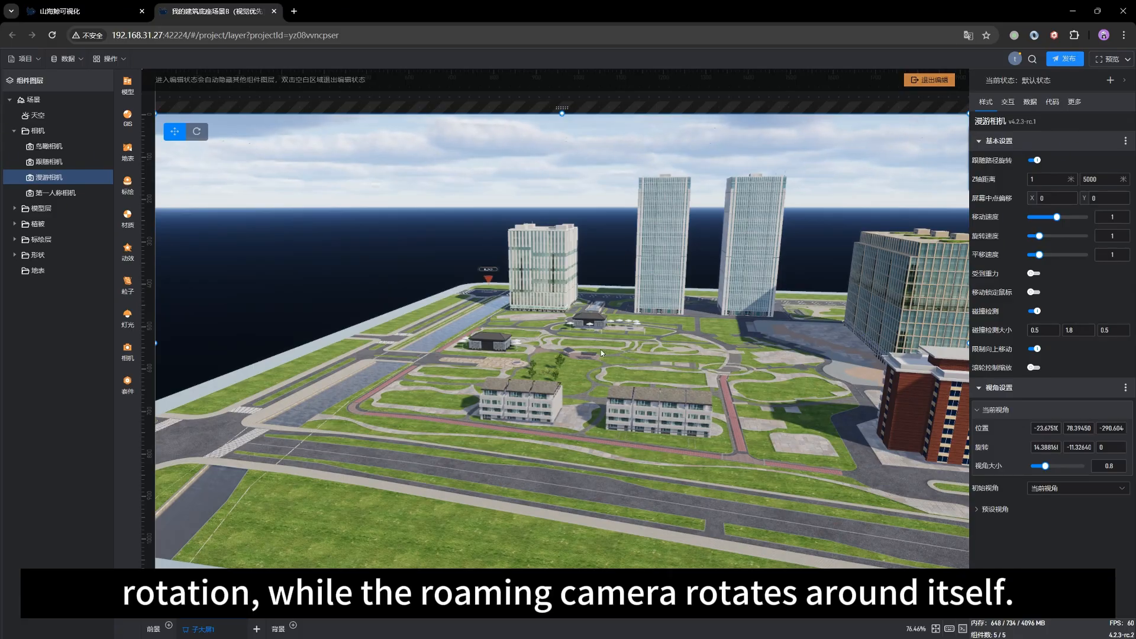
{"action": "left_click_drag", "start_coordinate": [601, 349], "coordinate": [576, 372]}
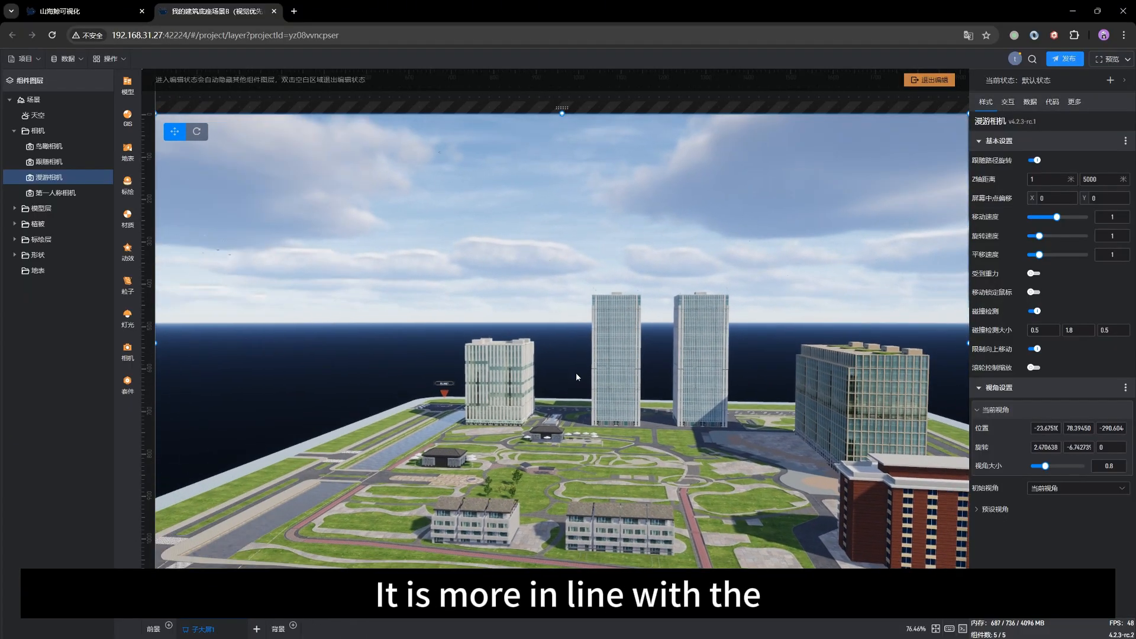
{"action": "left_click_drag", "start_coordinate": [531, 405], "coordinate": [478, 408]}
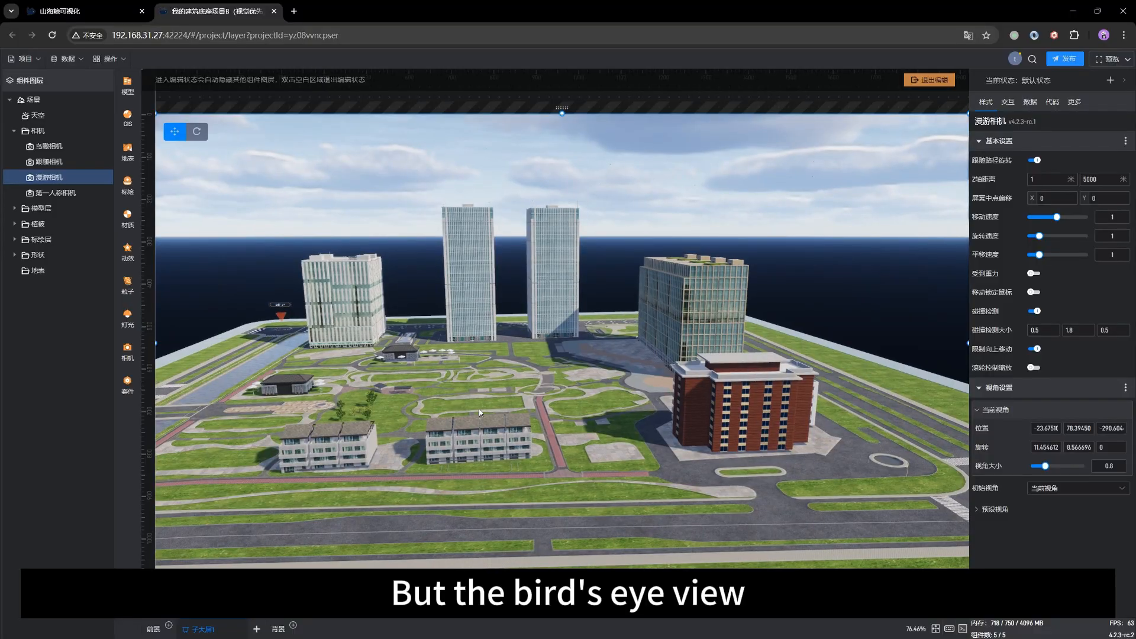
Step: Switch to the bird's-eye camera 鸟瞰相机 and orbit it around the park to compare its rotation
{"action": "left_click", "coordinate": [32, 149]}
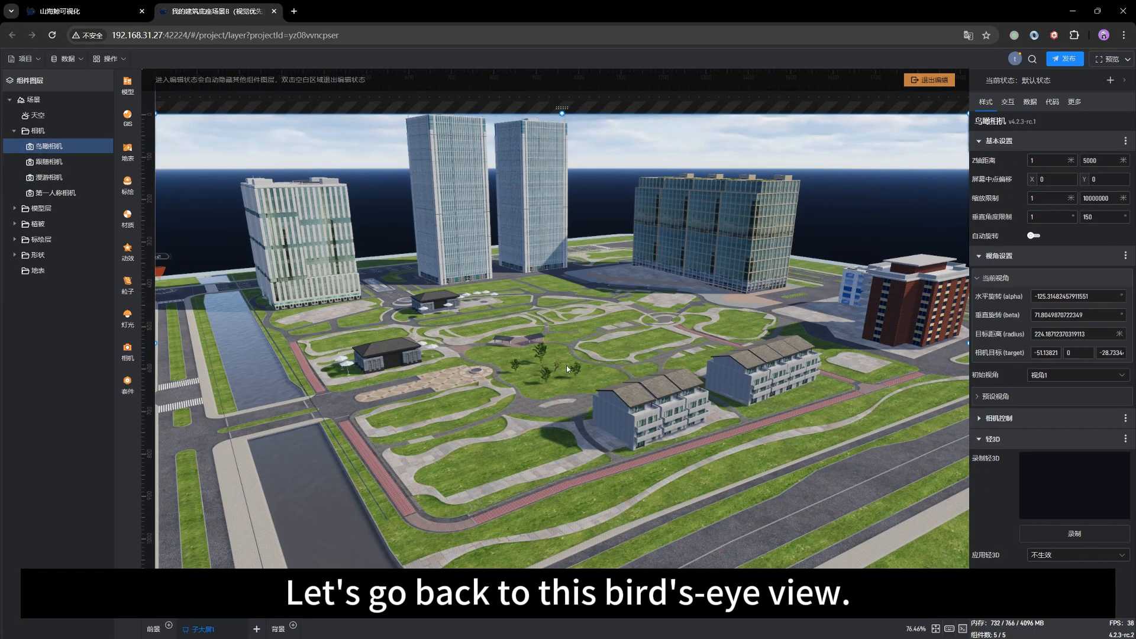
{"action": "scroll", "coordinate": [451, 397], "scroll_direction": "up", "scroll_amount": 2}
{"action": "left_click_drag", "start_coordinate": [450, 398], "coordinate": [485, 312]}
{"action": "mouse_move", "coordinate": [574, 421]}
{"action": "left_mouse_down"}
{"action": "mouse_move", "coordinate": [449, 418]}
{"action": "mouse_move", "coordinate": [585, 419]}
{"action": "left_mouse_up"}
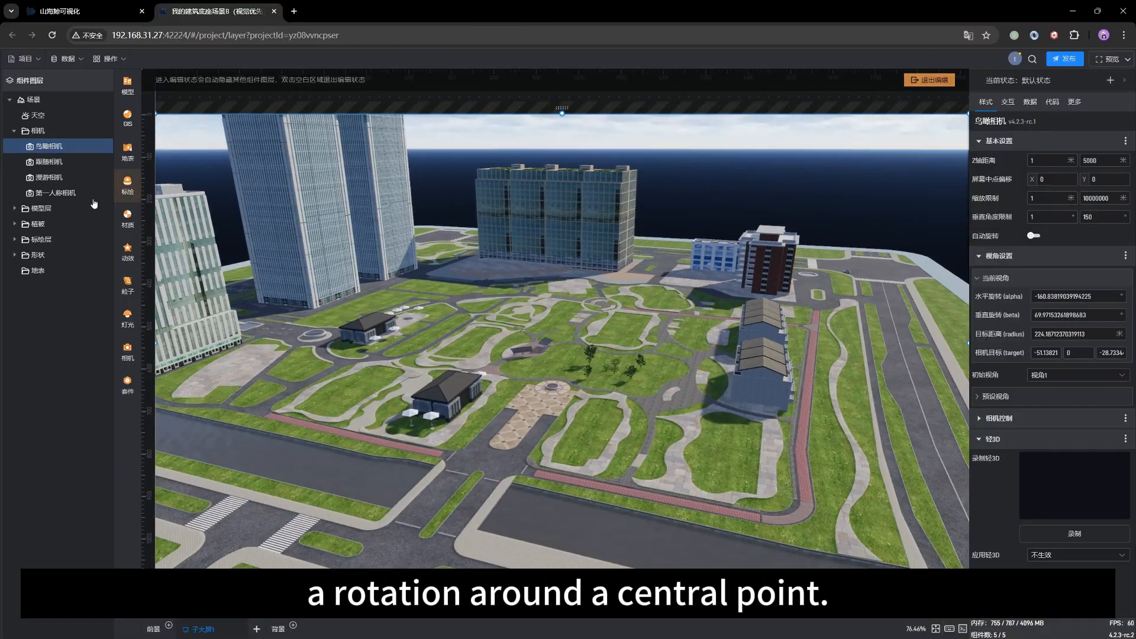
Step: Return to the roaming camera 漫游相机 and move it forward over the park toward the twin towers
{"action": "left_click", "coordinate": [34, 178]}
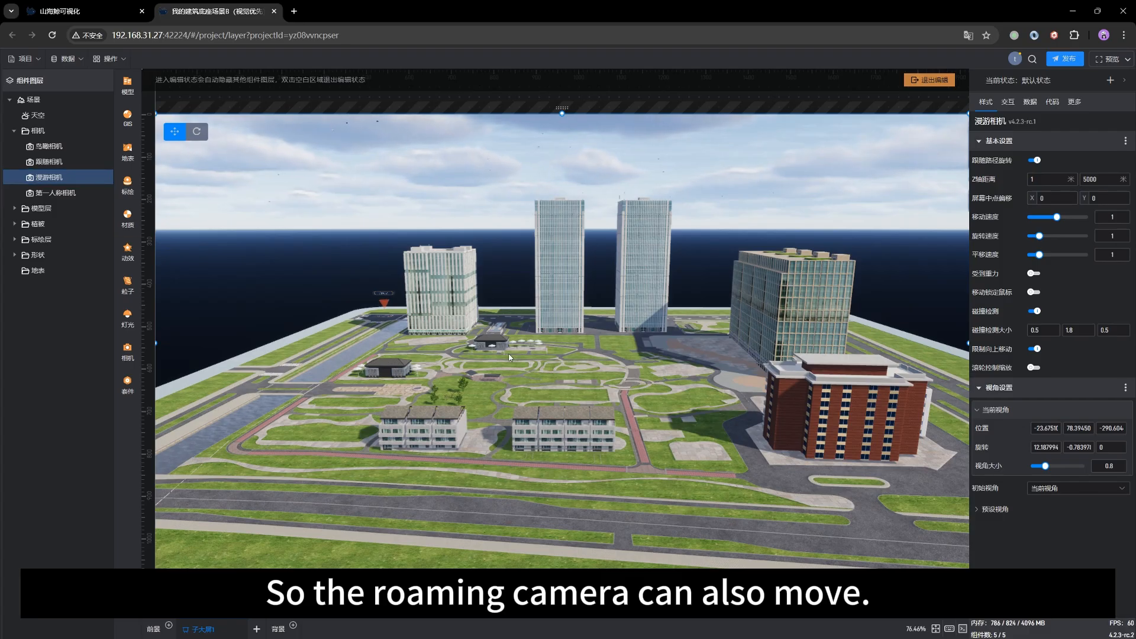
{"action": "mouse_move", "coordinate": [509, 355]}
{"action": "left_mouse_down"}
{"action": "mouse_move", "coordinate": [513, 375]}
{"action": "mouse_move", "coordinate": [502, 373]}
{"action": "mouse_move", "coordinate": [512, 361]}
{"action": "left_mouse_up"}
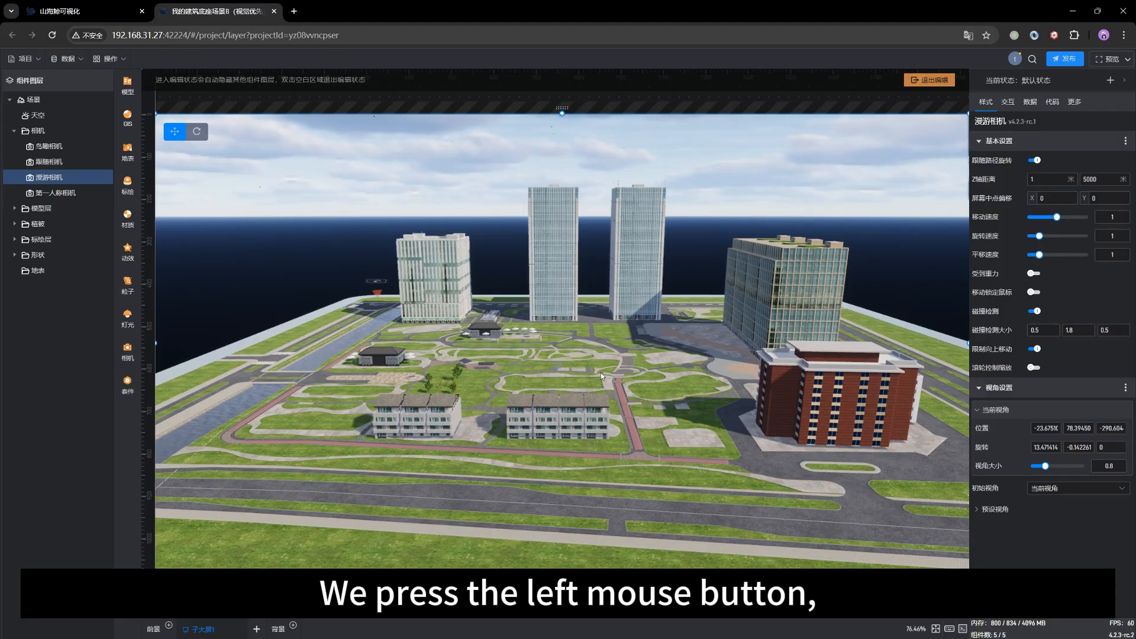
{"action": "left_click_drag", "start_coordinate": [601, 373], "coordinate": [560, 372]}
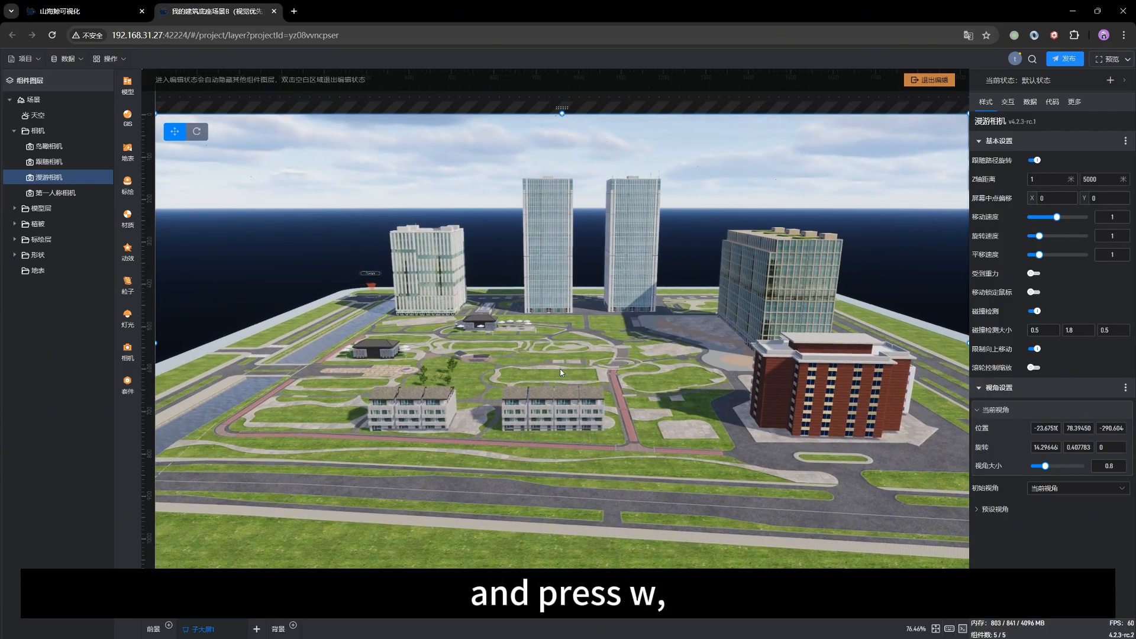
{"action": "key", "text": "w"}
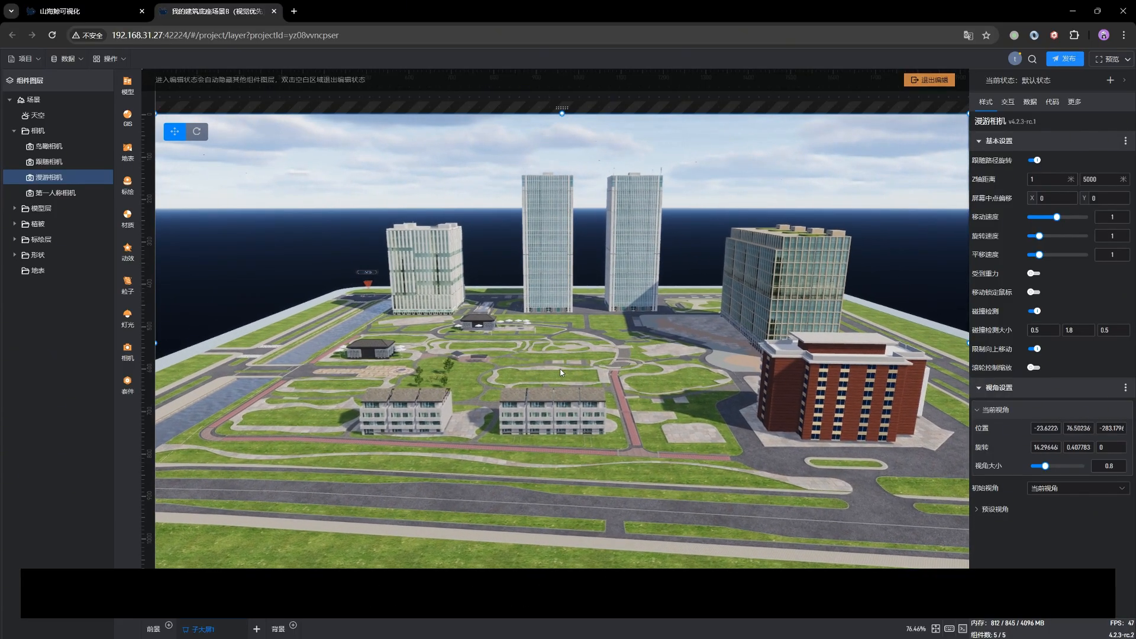
{"action": "key", "text": "w"}
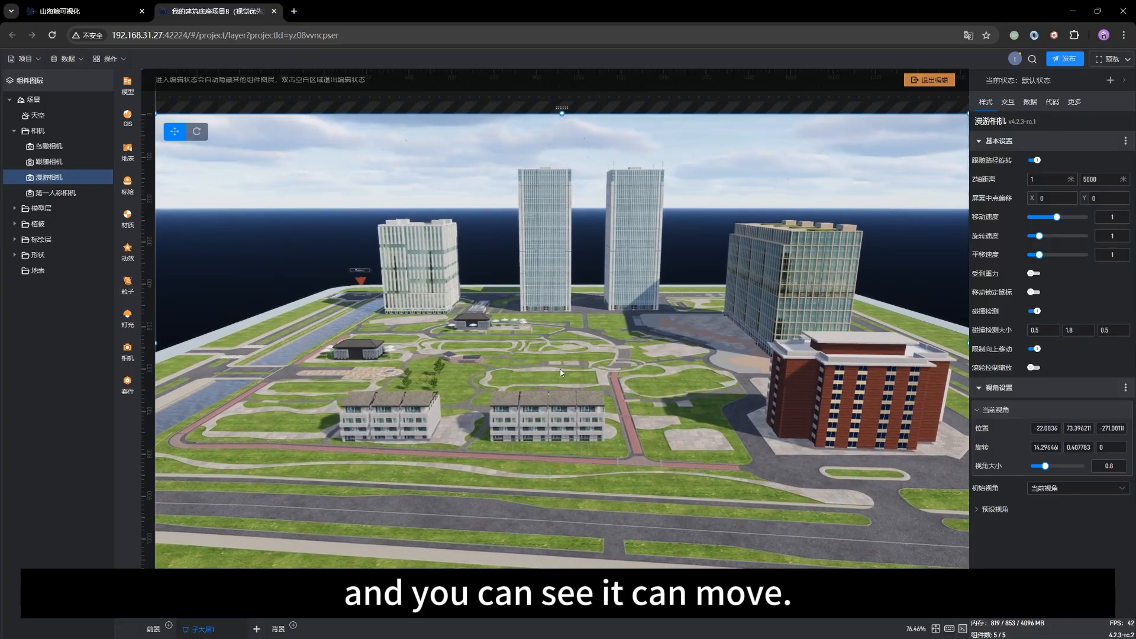
{"action": "key", "text": "w"}
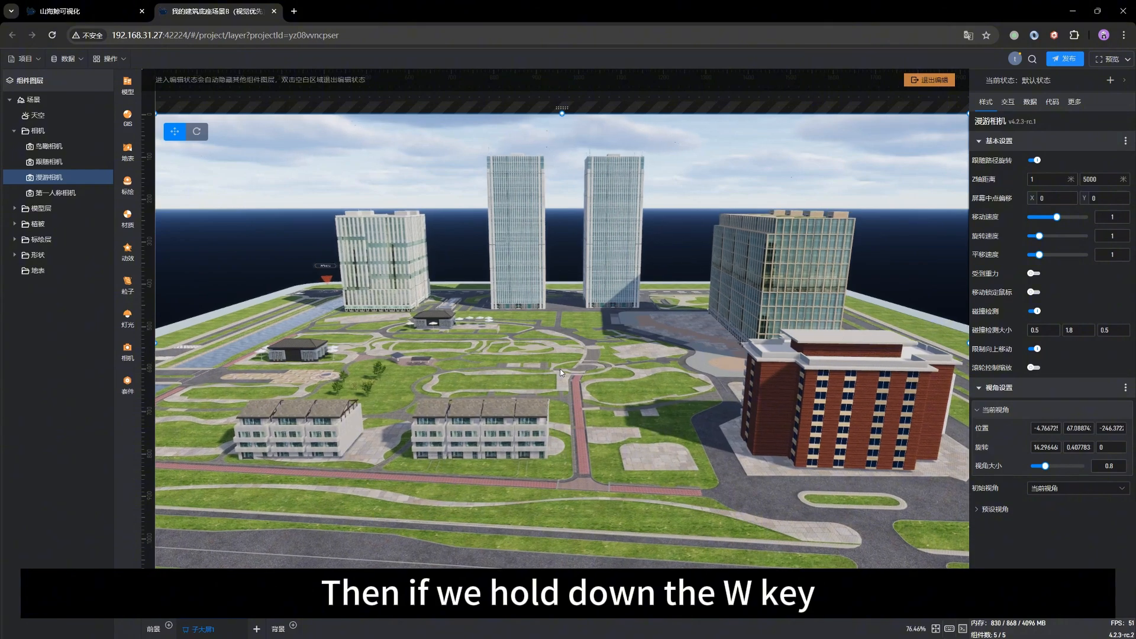
{"action": "key", "text": "w"}
{"action": "key", "text": "w"}
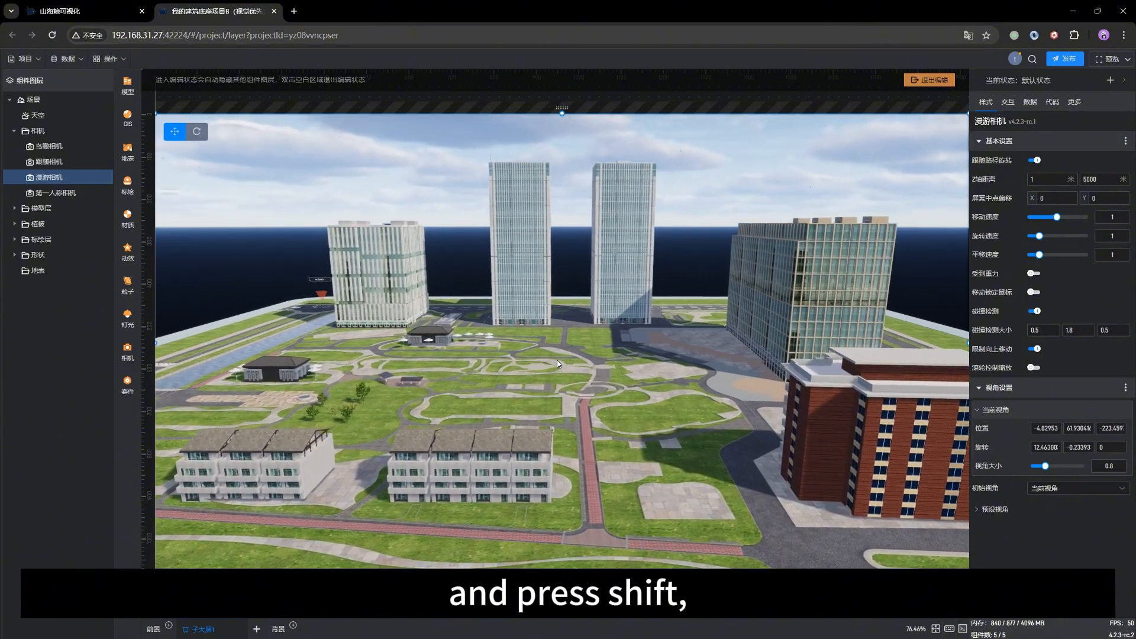
{"action": "key", "text": "w"}
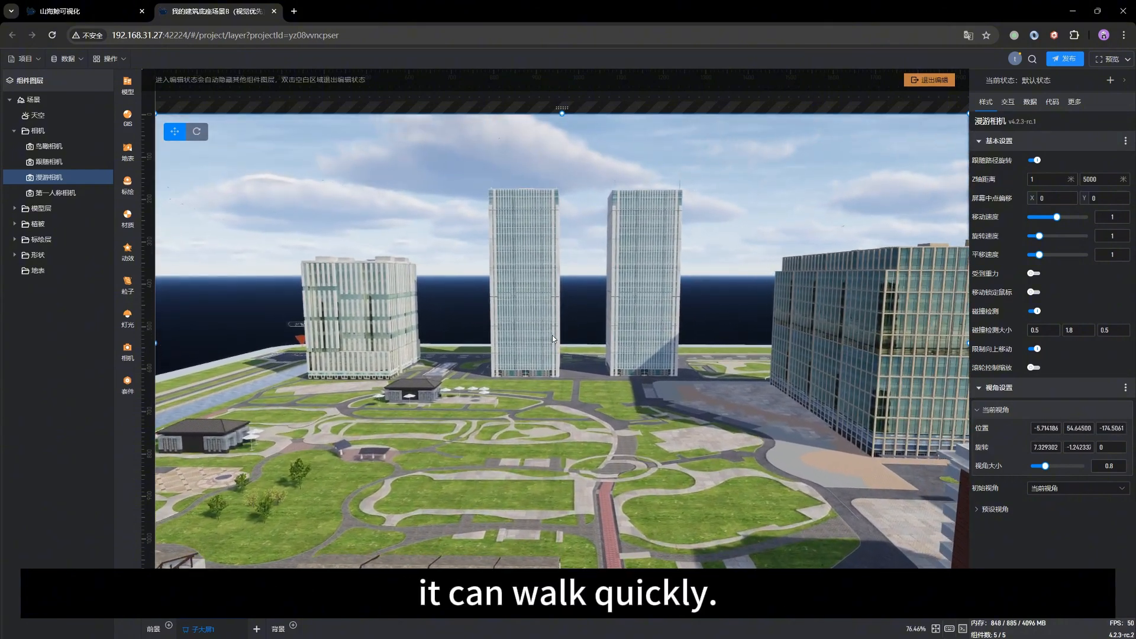
{"action": "key", "text": "w"}
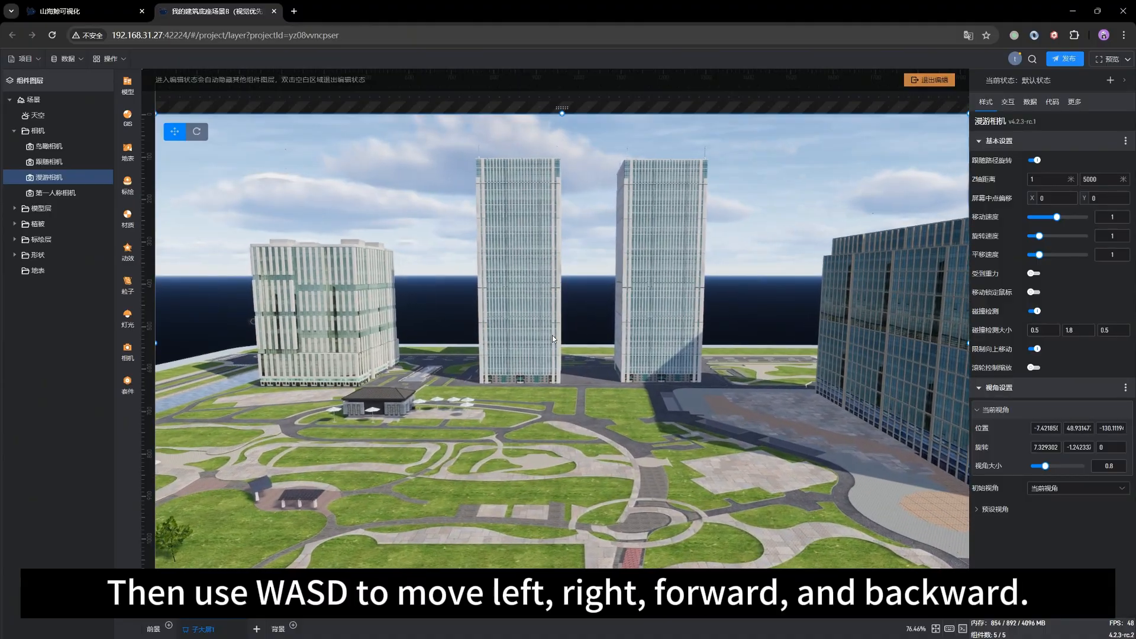
Step: Move the roaming camera sideways across the park, turning it toward the glass office block and back to the towers
{"action": "key", "text": "a"}
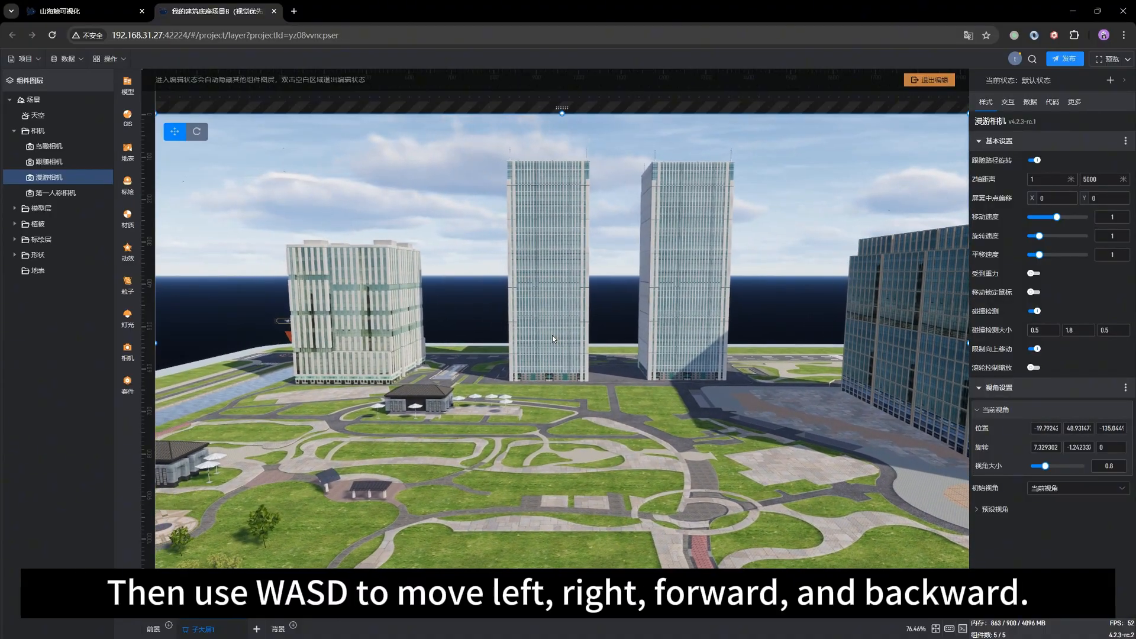
{"action": "key", "text": "d"}
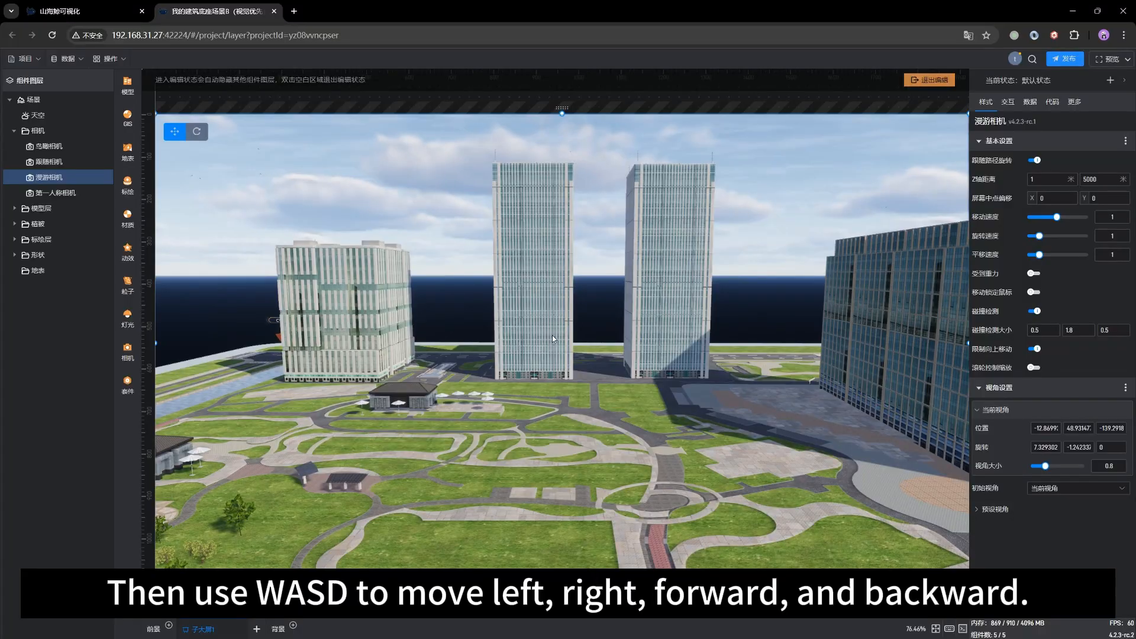
{"action": "left_click_drag", "start_coordinate": [552, 335], "coordinate": [689, 349]}
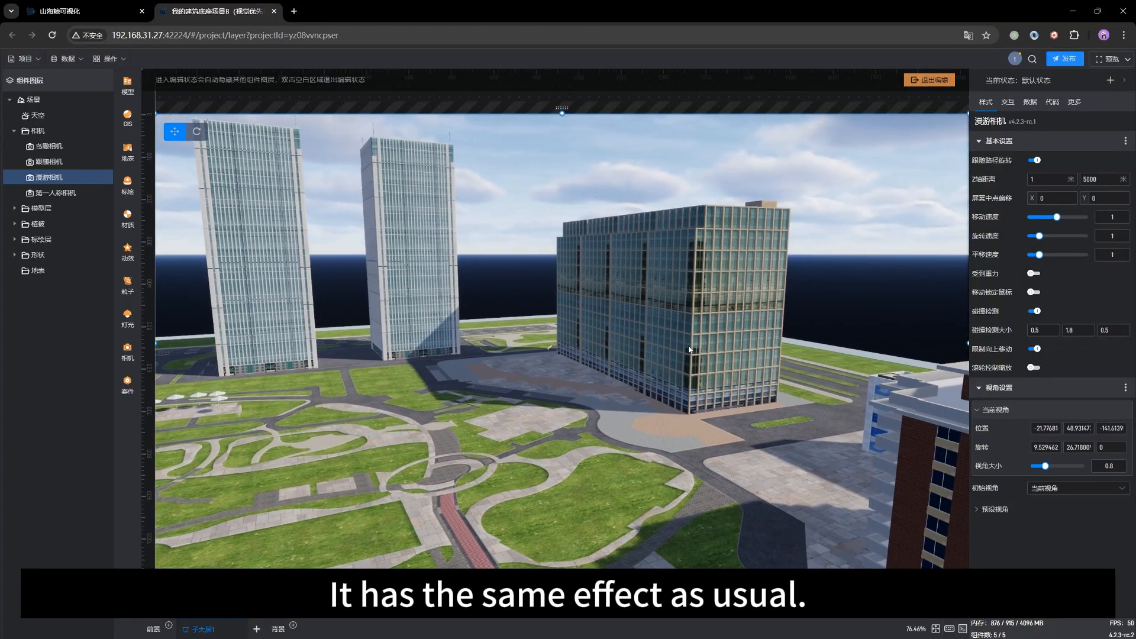
{"action": "key", "text": "a"}
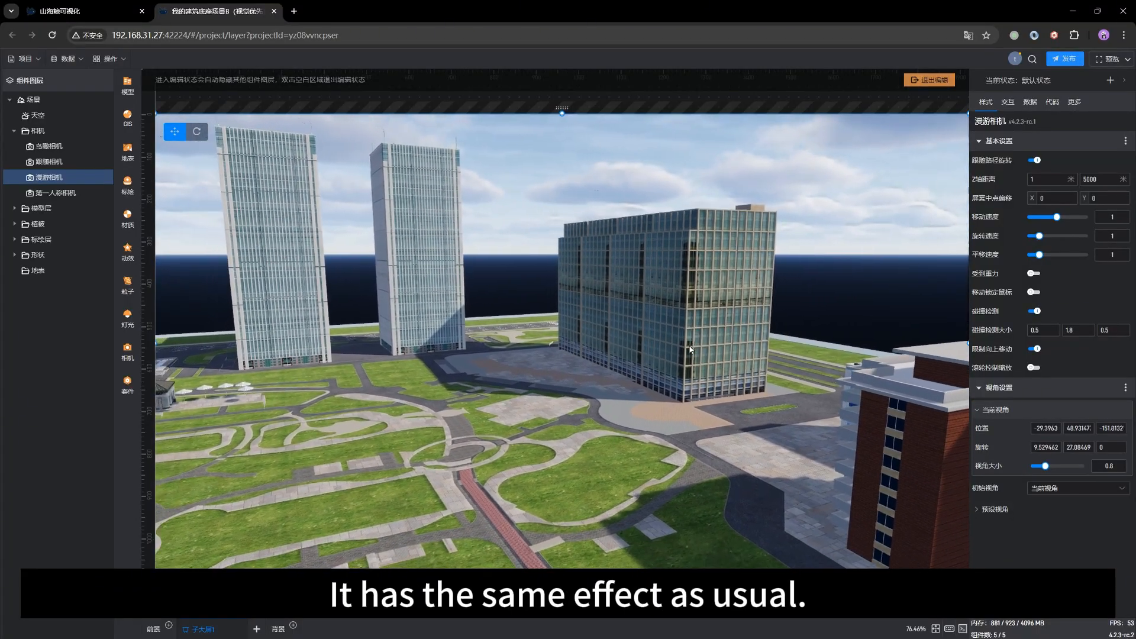
{"action": "key", "text": "a"}
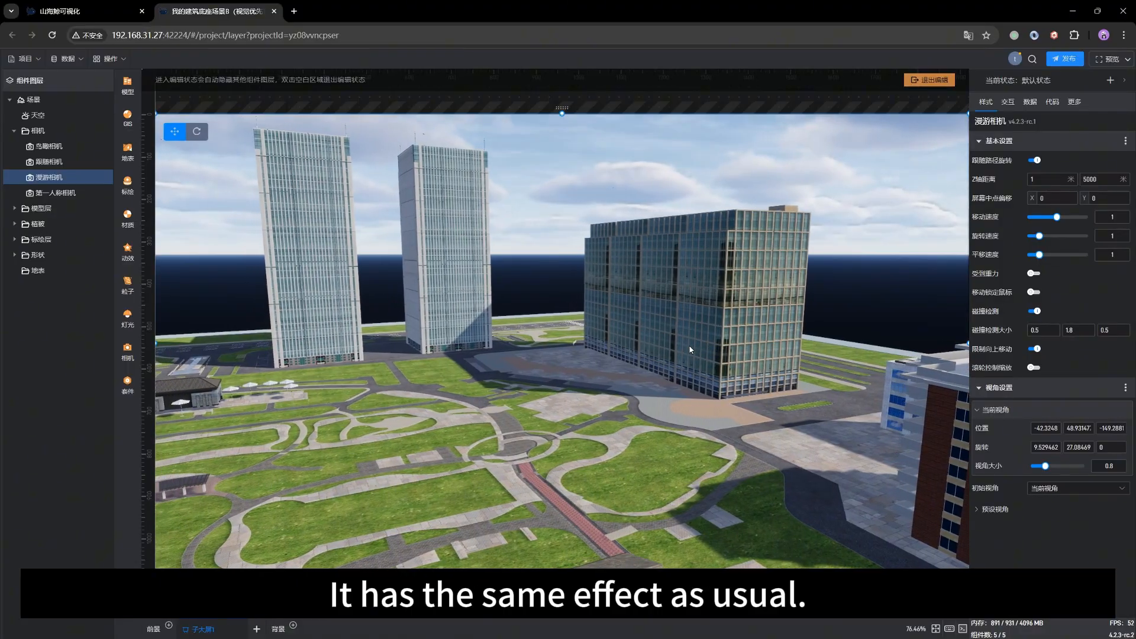
{"action": "key", "text": "a"}
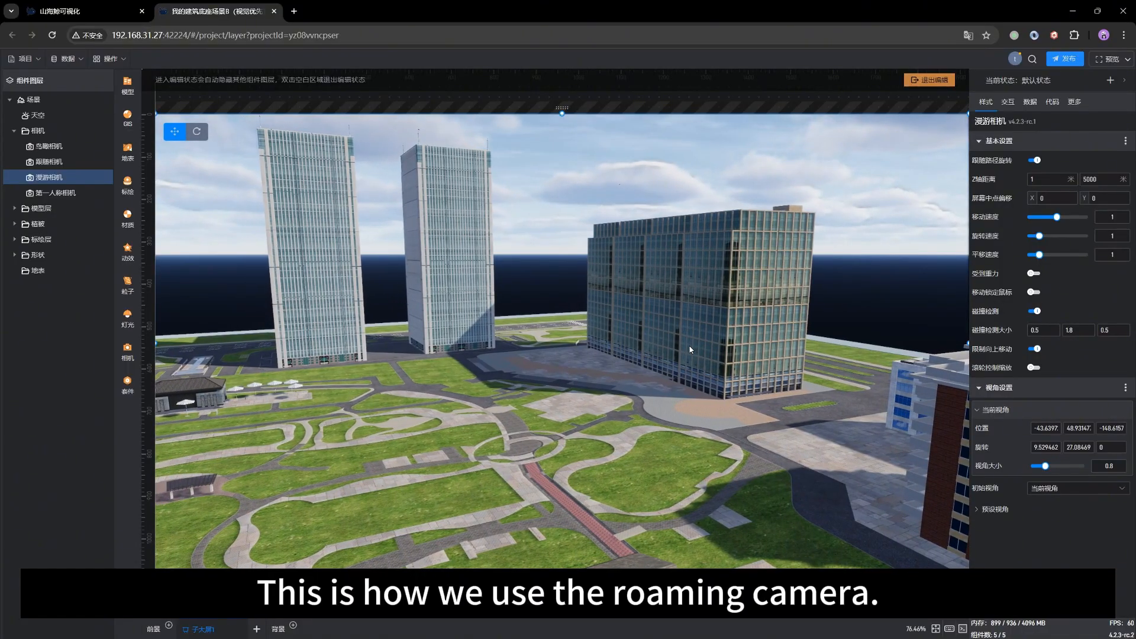
{"action": "left_click_drag", "start_coordinate": [689, 349], "coordinate": [546, 362]}
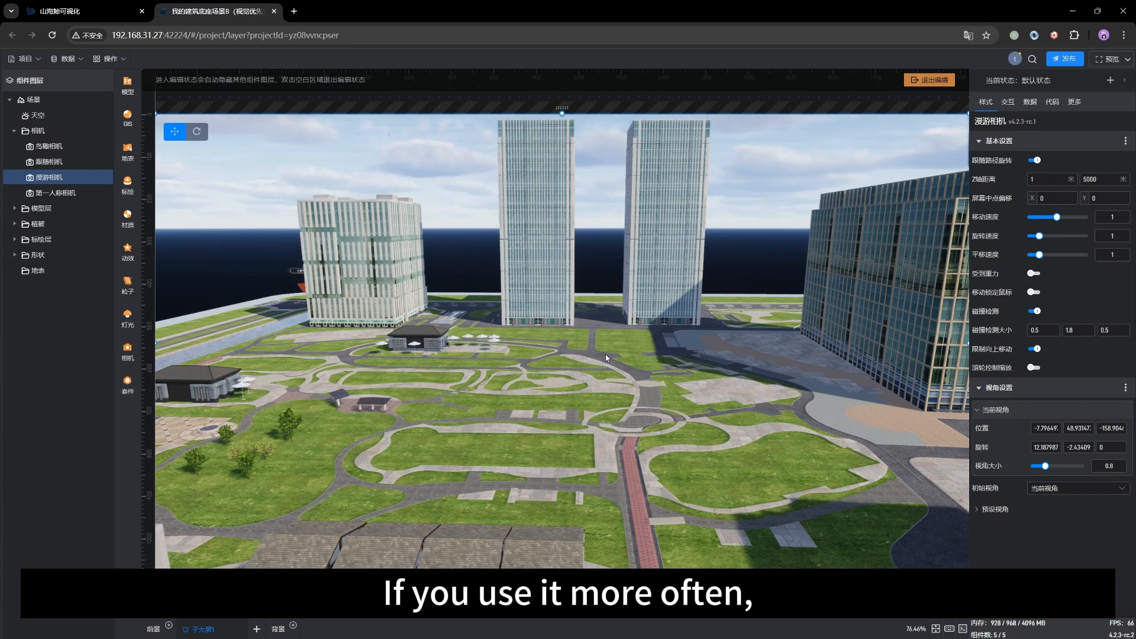
Step: Move the roaming camera backward and left behind the townhouses, and turn it toward the red-brick building
{"action": "left_click_drag", "start_coordinate": [548, 413], "coordinate": [484, 401]}
{"action": "key", "text": "s"}
{"action": "key", "text": "a"}
{"action": "key", "text": "s"}
{"action": "key", "text": "a"}
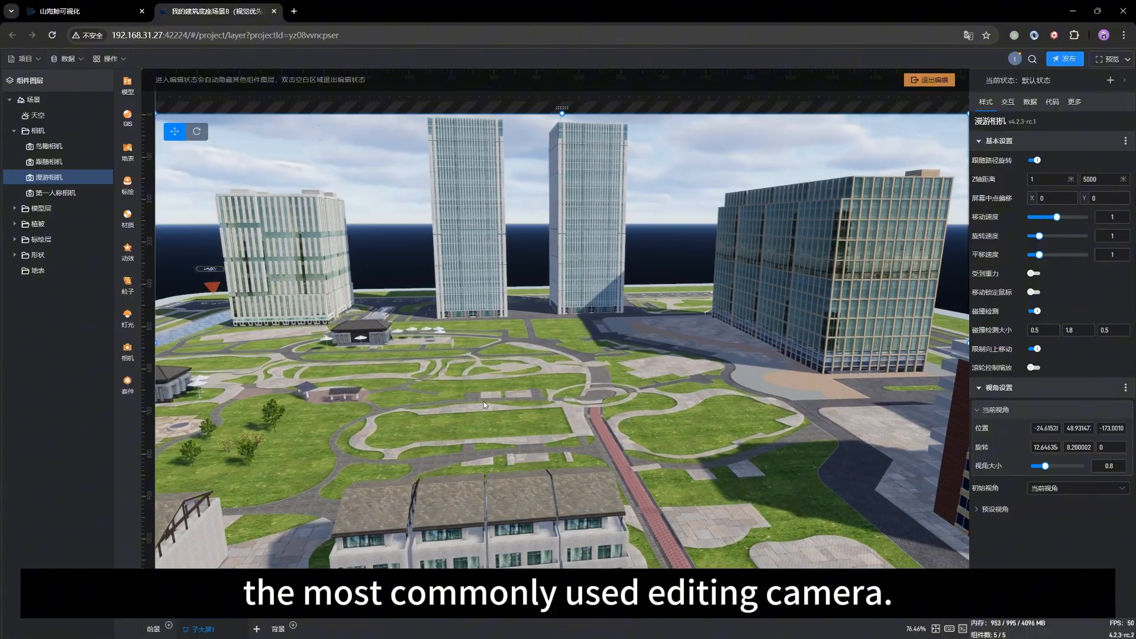
{"action": "key", "text": "s"}
{"action": "key", "text": "a"}
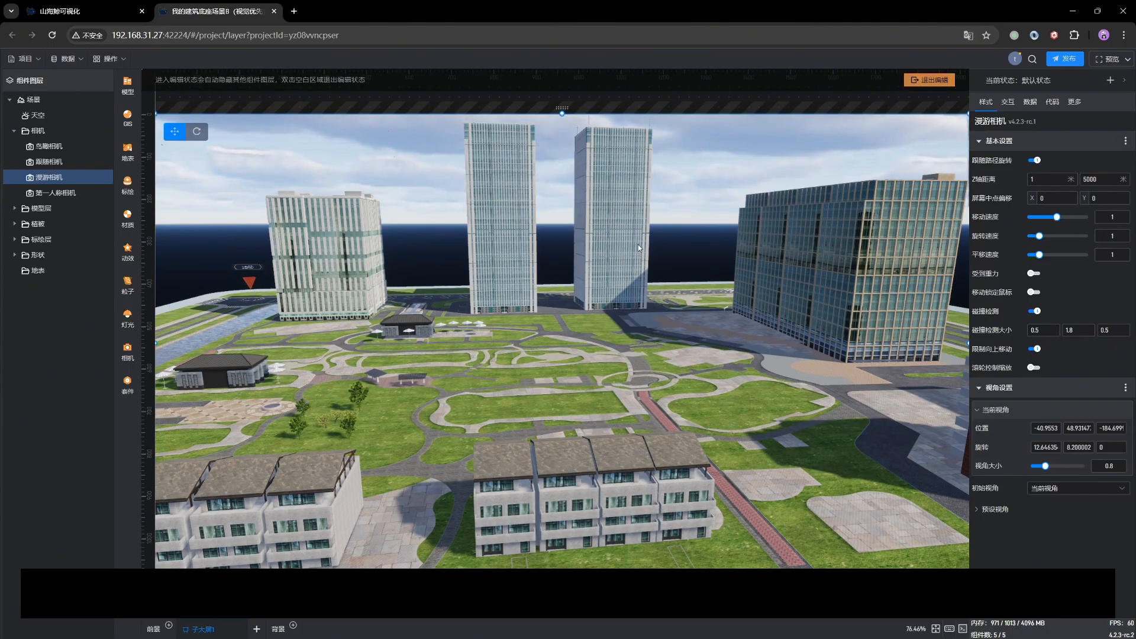
{"action": "mouse_move", "coordinate": [471, 353]}
{"action": "left_mouse_down"}
{"action": "mouse_move", "coordinate": [669, 378]}
{"action": "mouse_move", "coordinate": [678, 413]}
{"action": "mouse_move", "coordinate": [693, 409]}
{"action": "mouse_move", "coordinate": [453, 354]}
{"action": "left_mouse_up"}
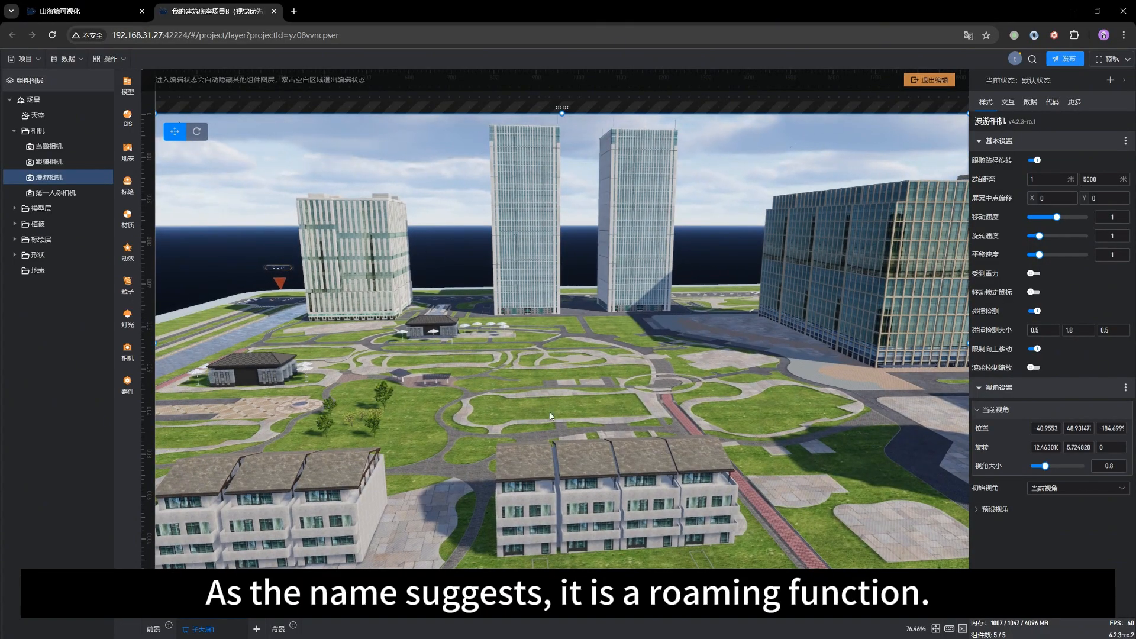
{"action": "left_click_drag", "start_coordinate": [502, 425], "coordinate": [694, 464]}
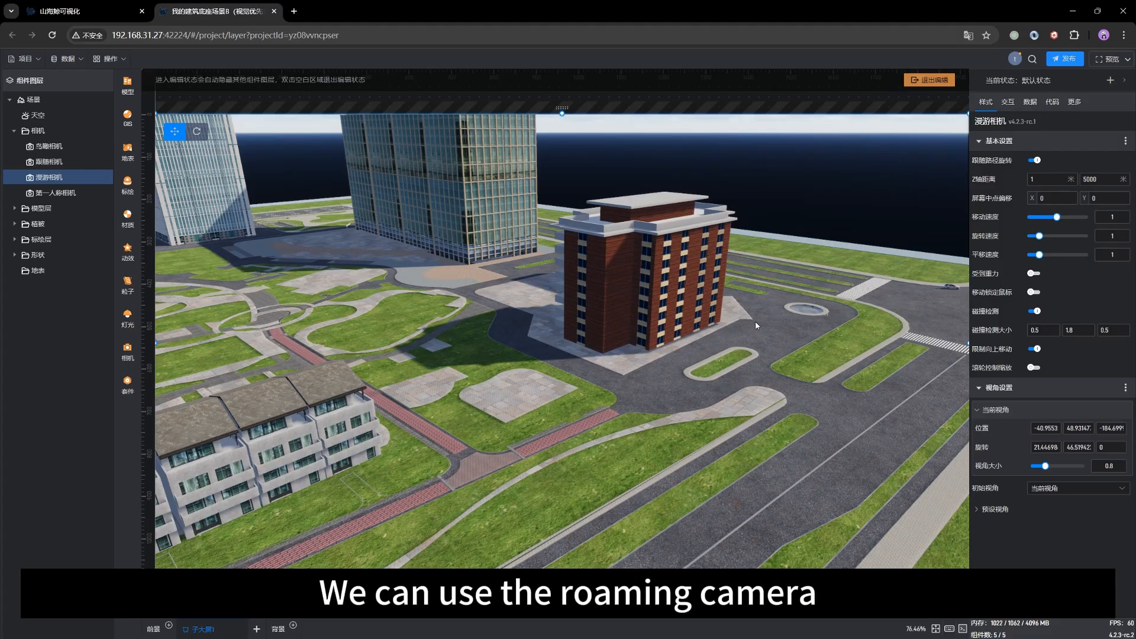
Step: Look at the settings of the first-person camera 第一人称相机 and follow camera 跟随相机, and reselect the roaming camera 漫游相机
{"action": "left_click", "coordinate": [53, 195]}
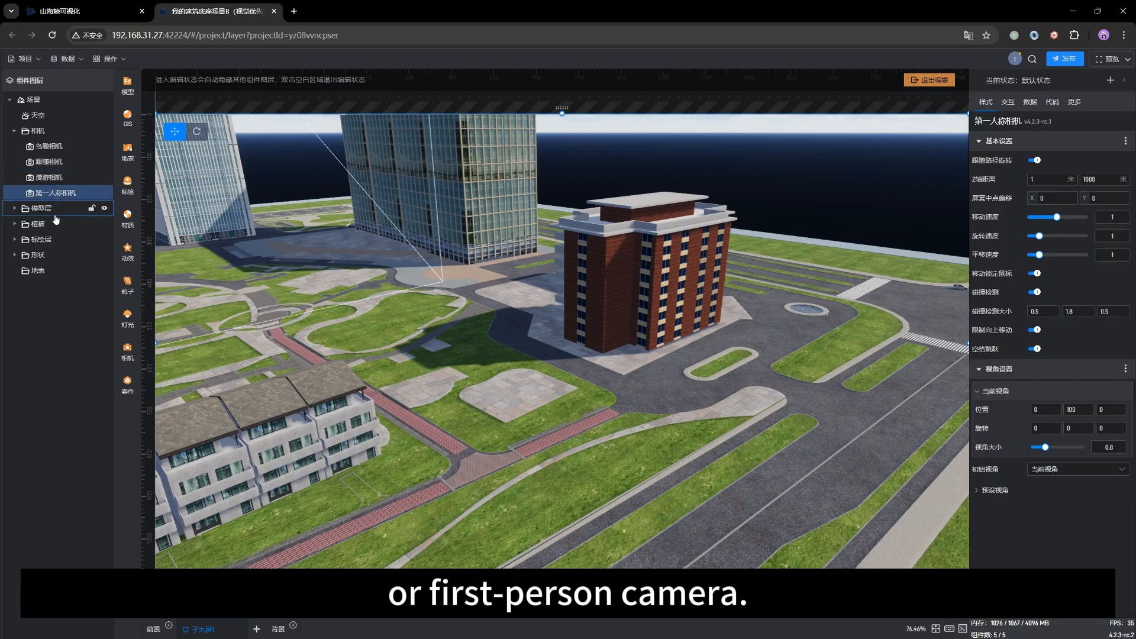
{"action": "left_click", "coordinate": [41, 162]}
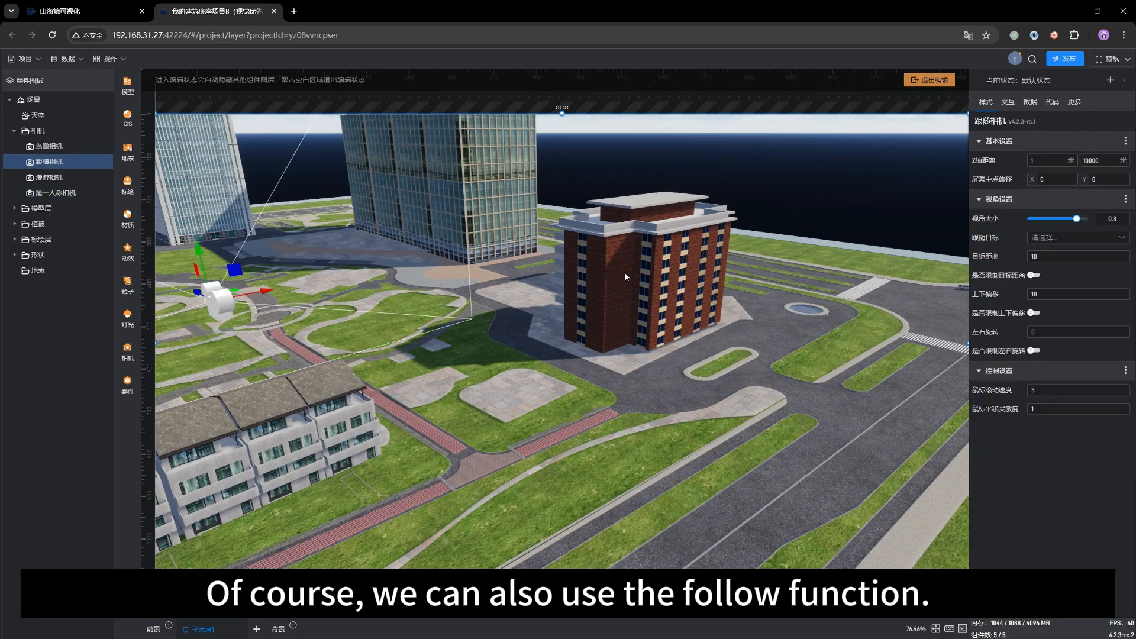
{"action": "right_click_drag", "start_coordinate": [634, 360], "coordinate": [583, 353]}
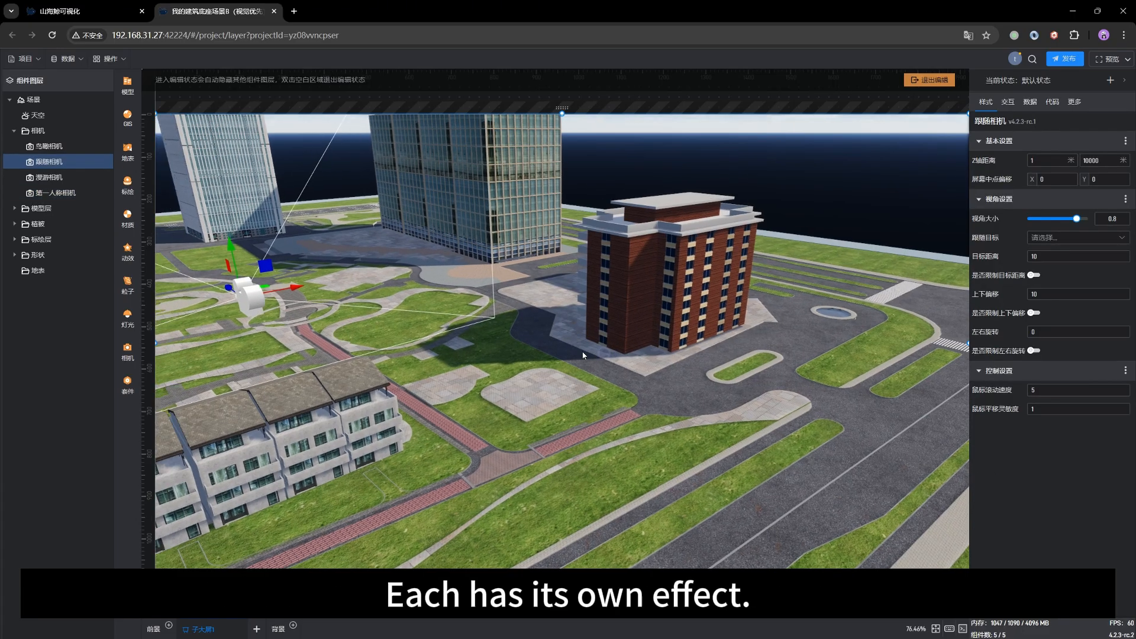
{"action": "left_click", "coordinate": [41, 177]}
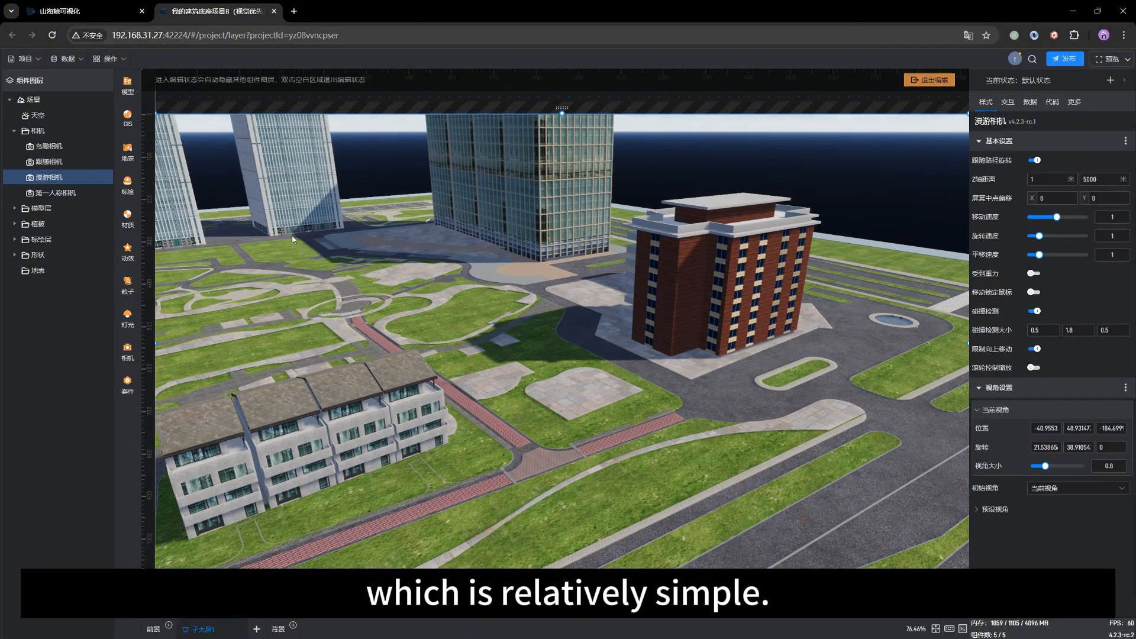
Step: View the whole site through the bird's-eye camera 鸟瞰相机 and select 漫游相机 to locate the roaming camera in the scene
{"action": "left_click", "coordinate": [49, 147]}
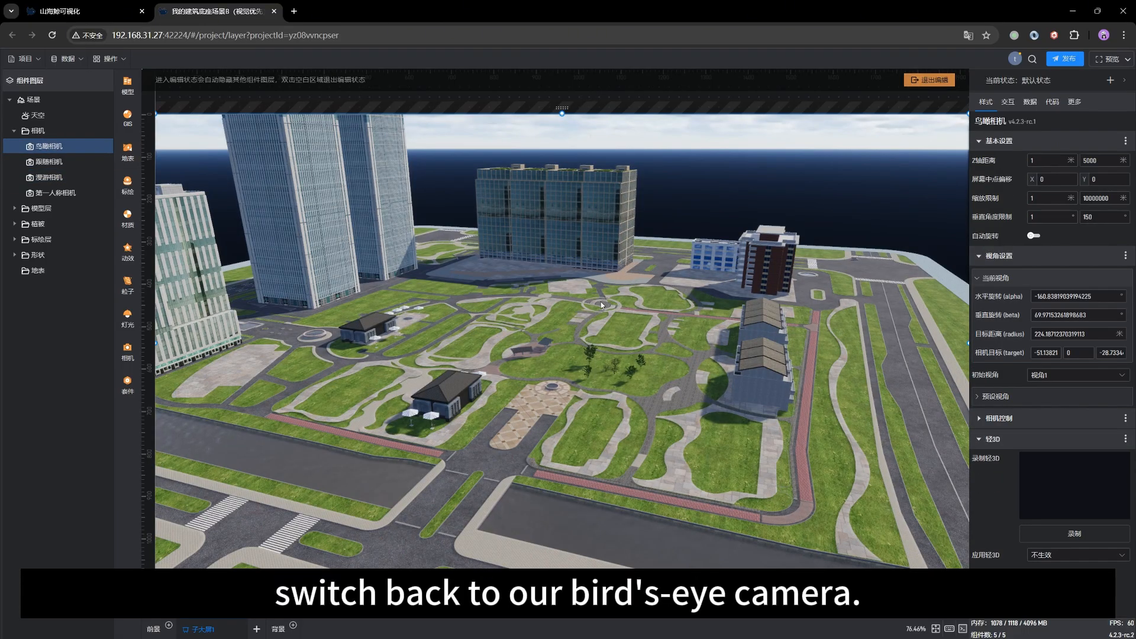
{"action": "left_click_drag", "start_coordinate": [759, 385], "coordinate": [703, 409]}
{"action": "scroll", "coordinate": [629, 409], "scroll_direction": "down", "scroll_amount": 5}
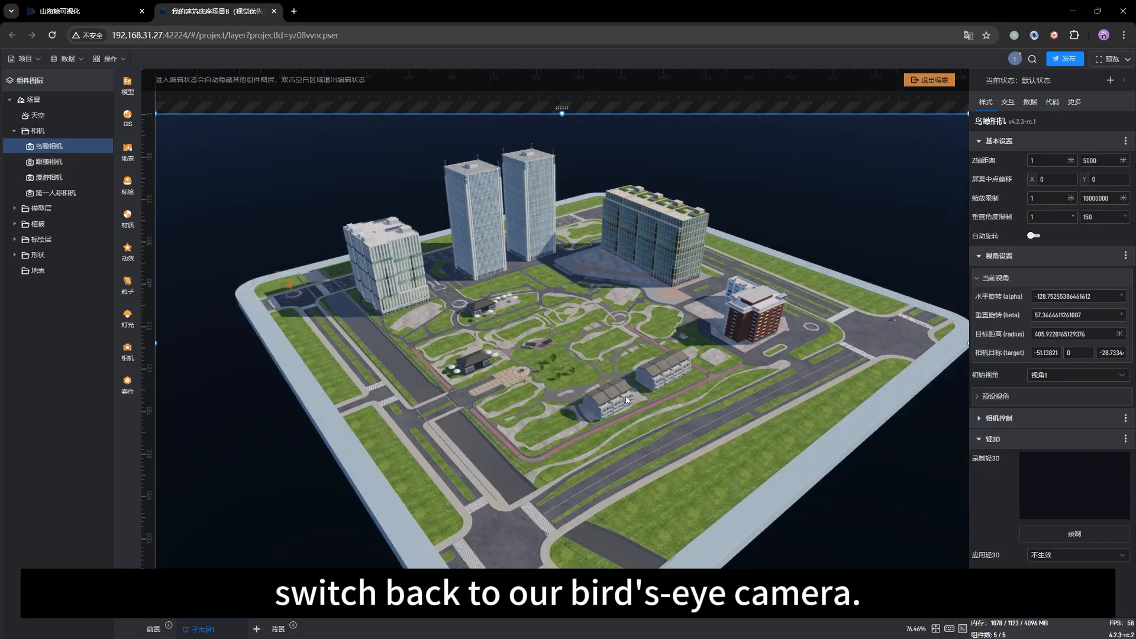
{"action": "left_click", "coordinate": [49, 177]}
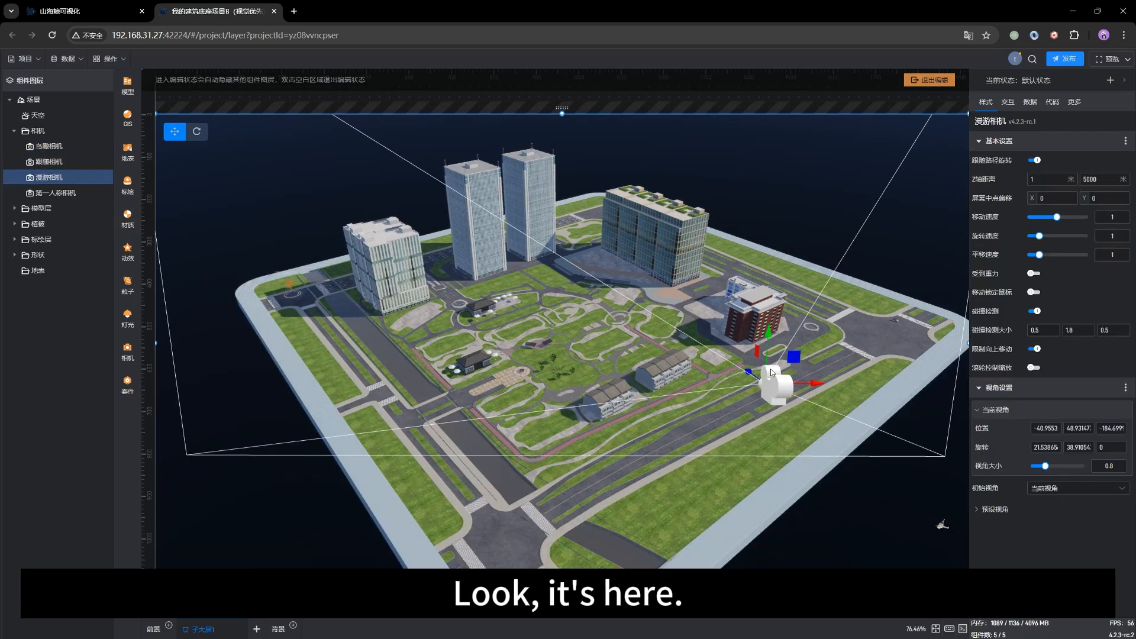
{"action": "left_click_drag", "start_coordinate": [701, 434], "coordinate": [610, 429]}
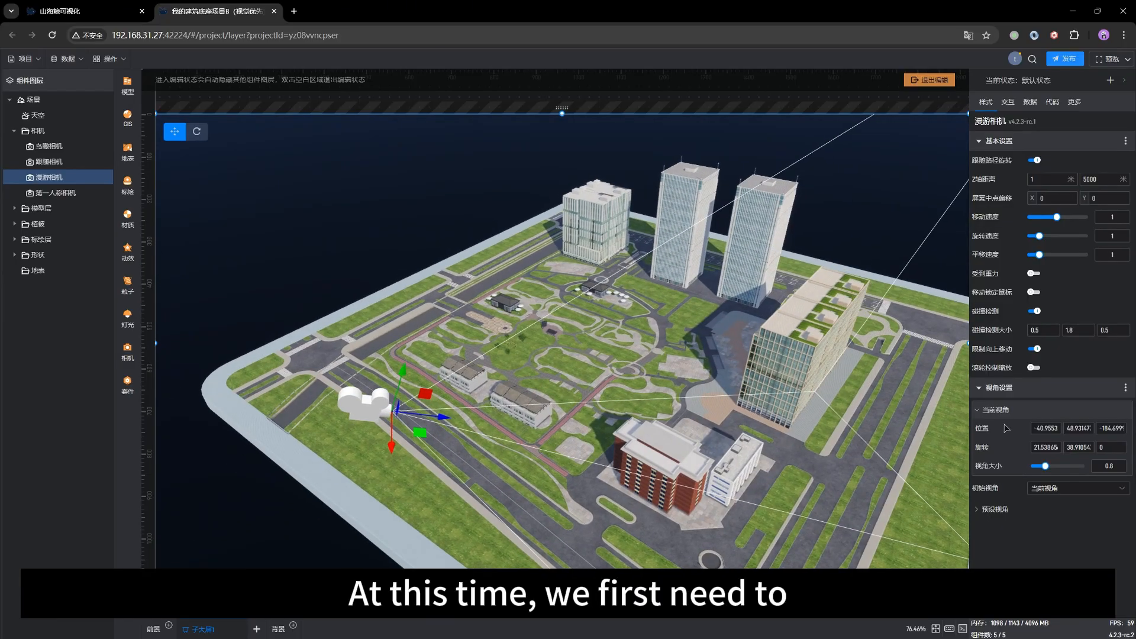
Step: Reset the roaming camera's rotation to 0 on all three axes and add a path animation 路径动画 to the camera
{"action": "left_click", "coordinate": [1025, 449]}
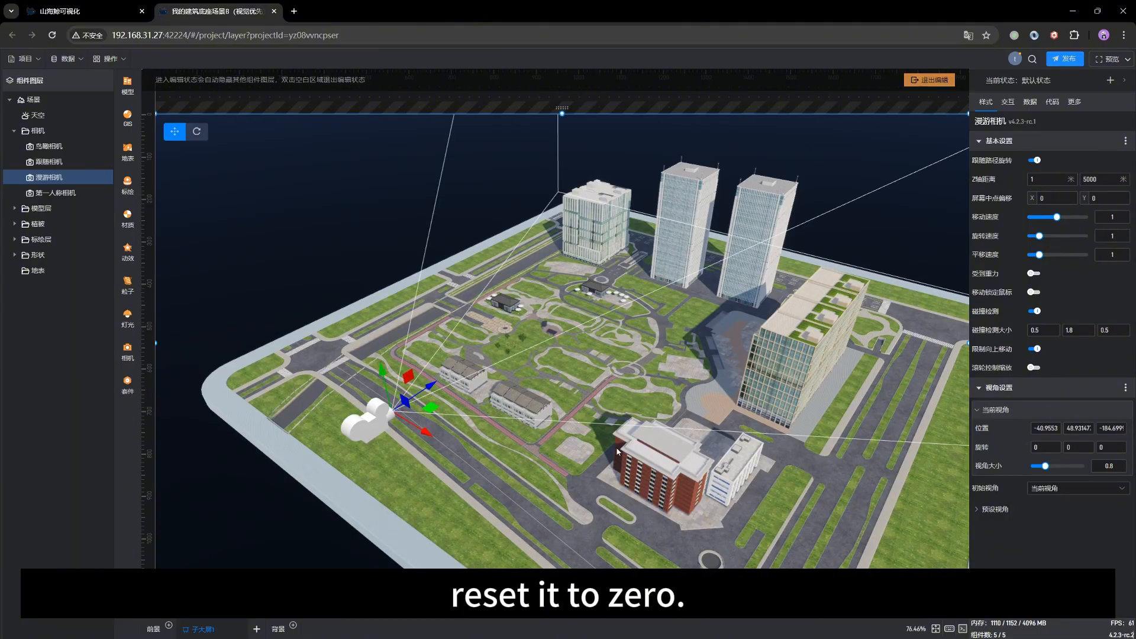
{"action": "left_click_drag", "start_coordinate": [618, 452], "coordinate": [635, 417]}
{"action": "scroll", "coordinate": [617, 407], "scroll_direction": "down", "scroll_amount": 3}
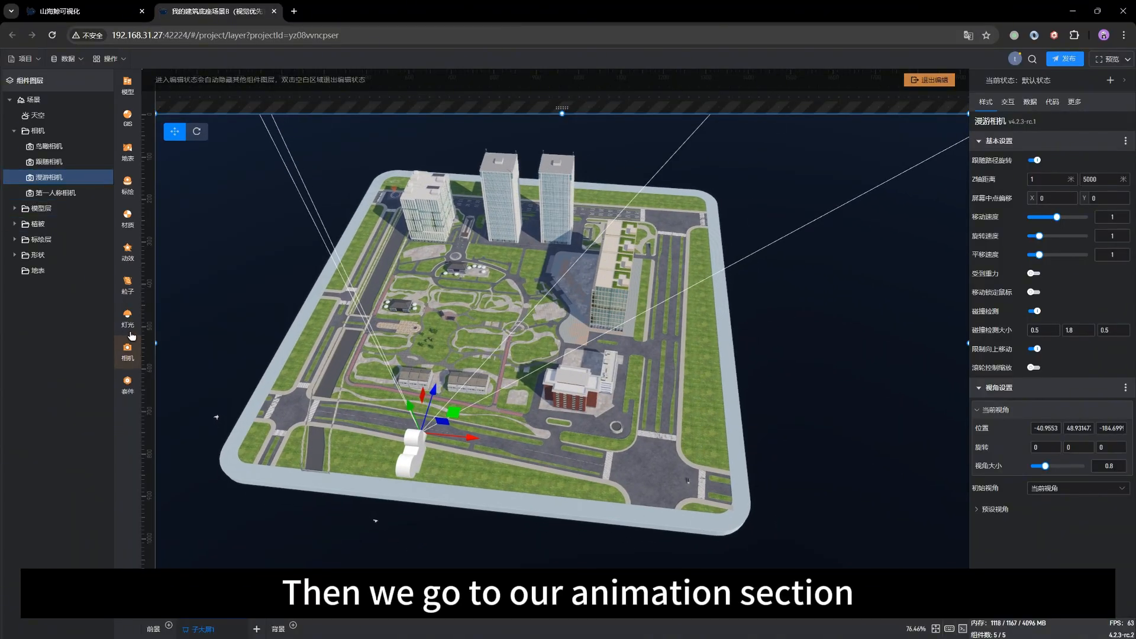
{"action": "left_click", "coordinate": [131, 251]}
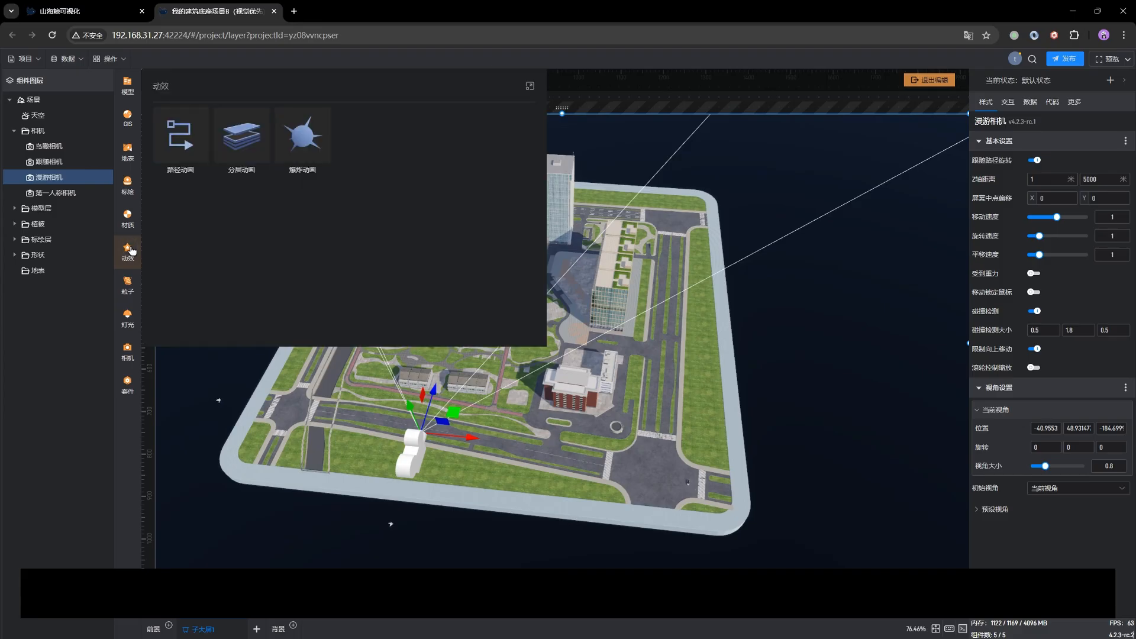
{"action": "left_click", "coordinate": [168, 139]}
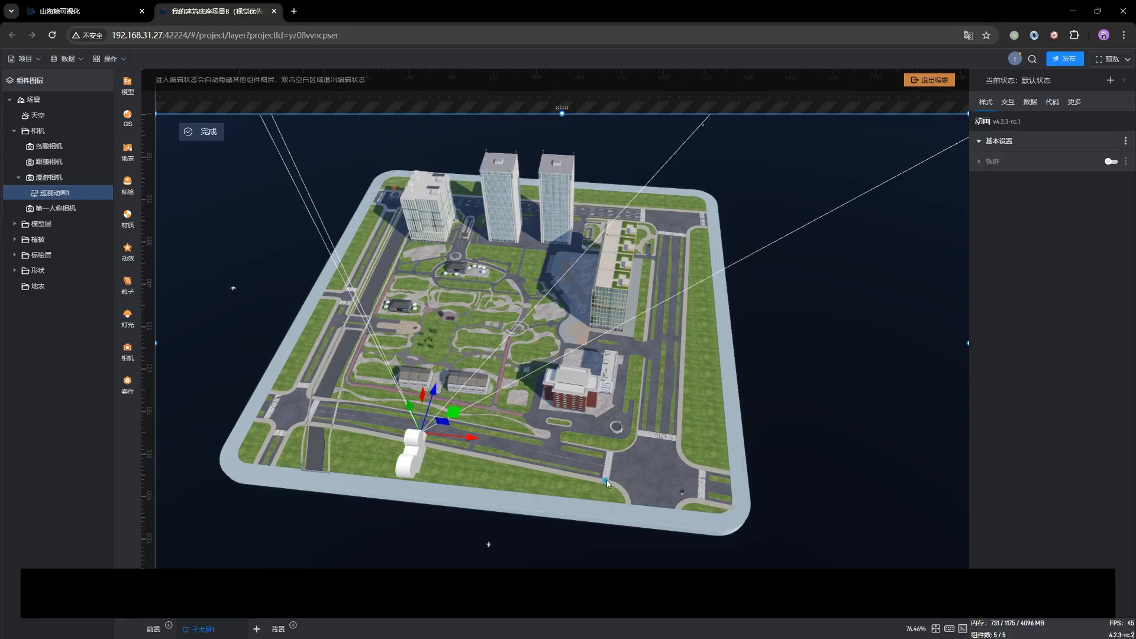
Step: Place the first path points from the large corner intersection along the road beside the red-brick building and glass office block
{"action": "scroll", "coordinate": [635, 488], "scroll_direction": "up", "scroll_amount": 3}
{"action": "right_click_drag", "start_coordinate": [647, 487], "coordinate": [563, 476]}
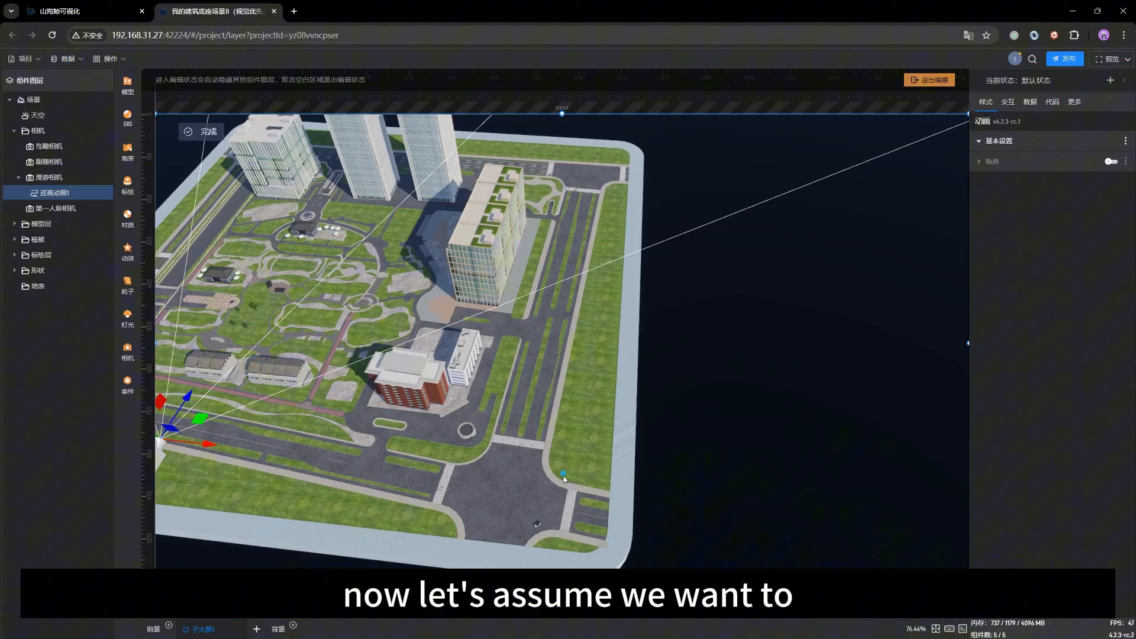
{"action": "left_click", "coordinate": [504, 492]}
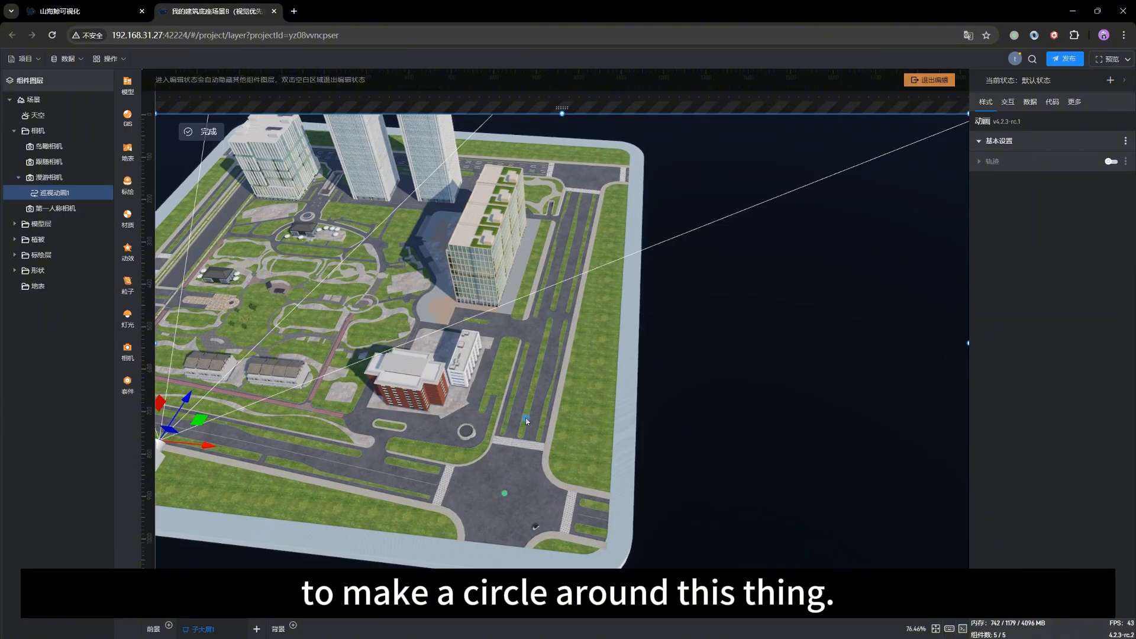
{"action": "left_click", "coordinate": [541, 359]}
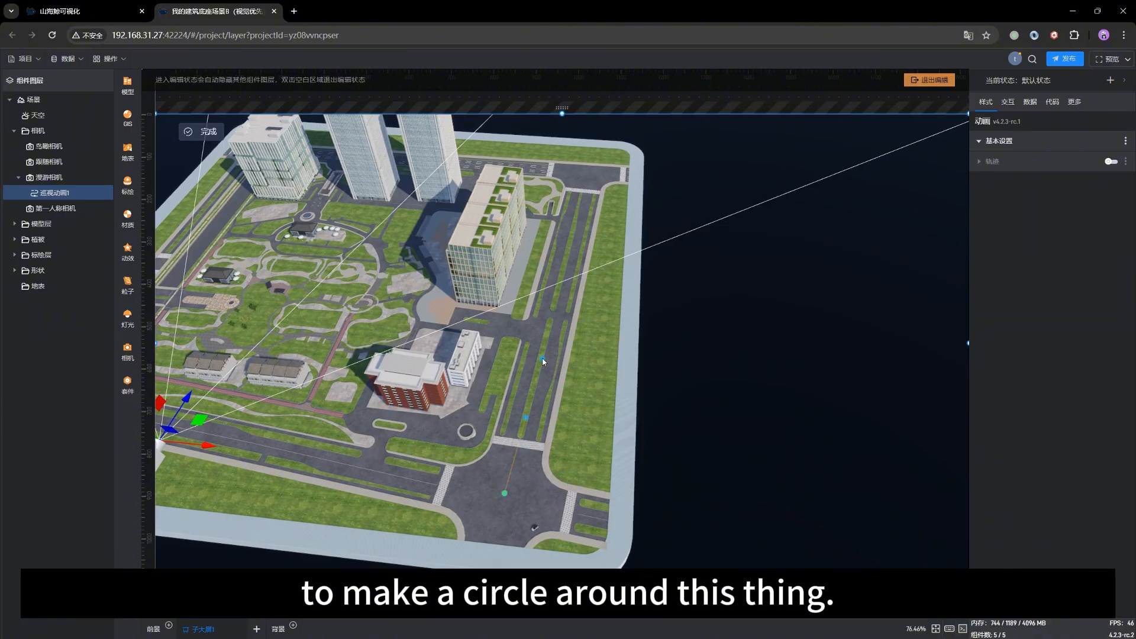
{"action": "left_click", "coordinate": [559, 270]}
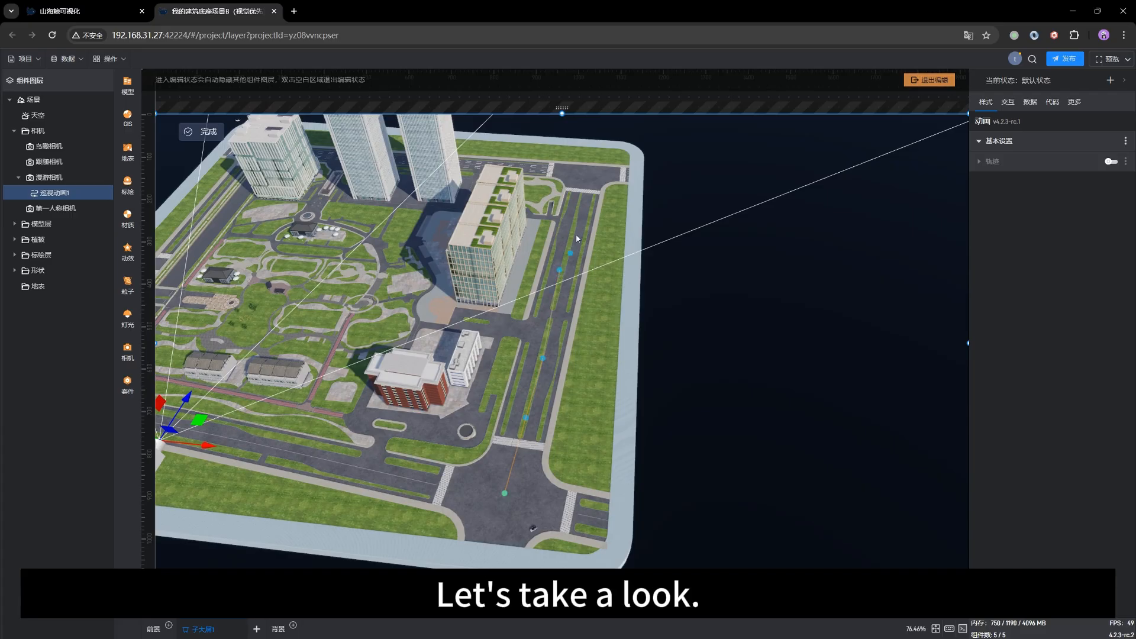
{"action": "left_click", "coordinate": [576, 203]}
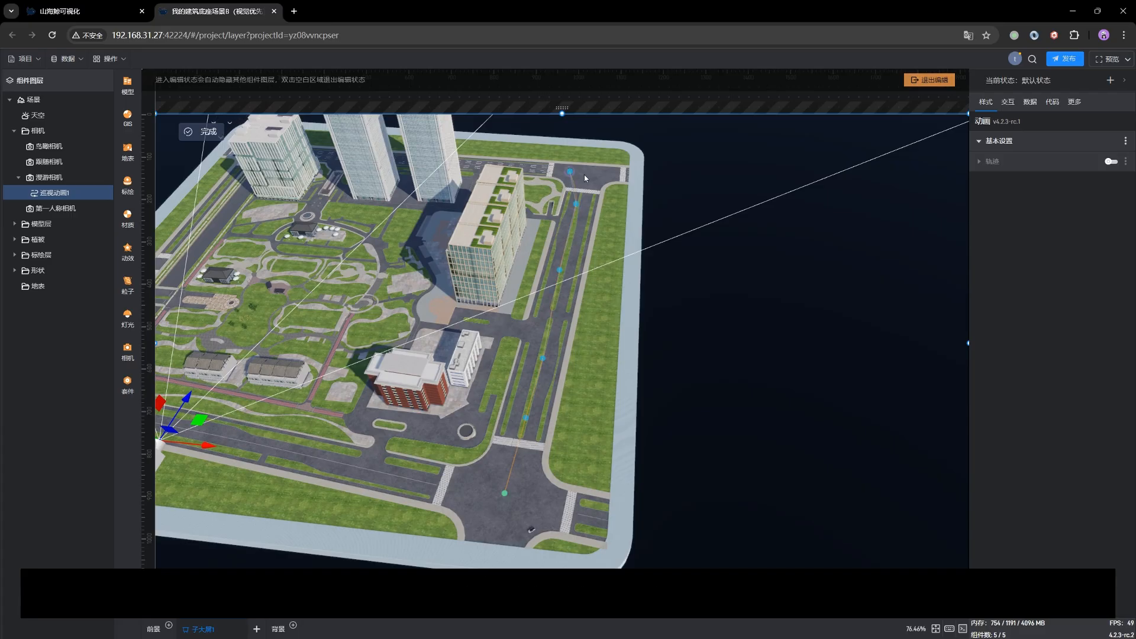
Step: Continue the path through the next corner intersection and along the wide road behind the two high-rise towers
{"action": "right_click_drag", "start_coordinate": [667, 188], "coordinate": [593, 327]}
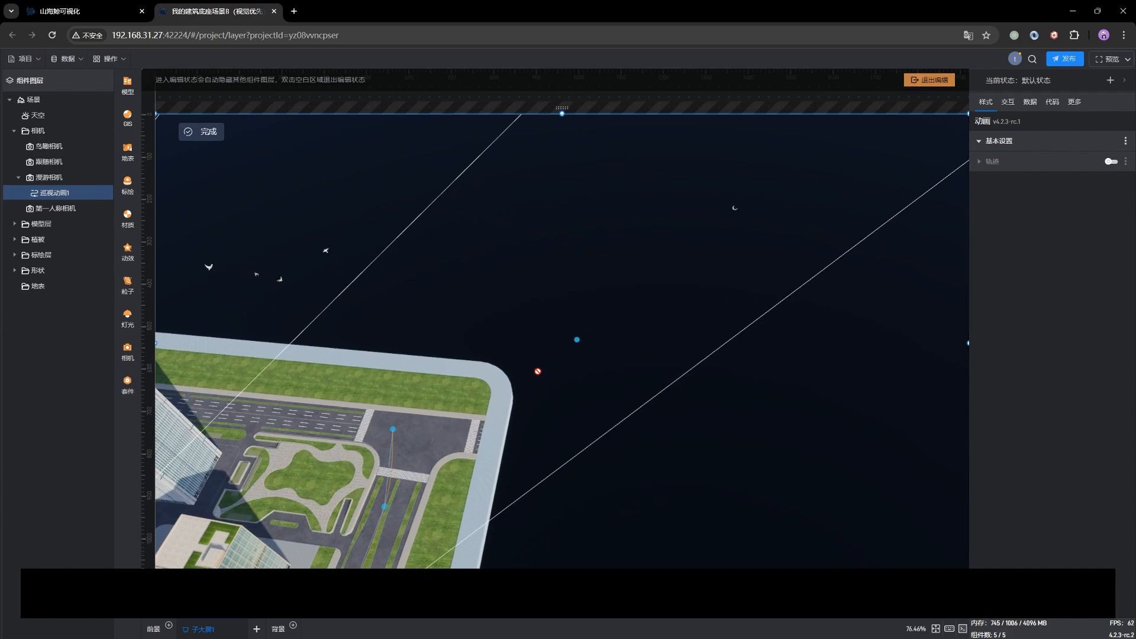
{"action": "left_click_drag", "start_coordinate": [487, 412], "coordinate": [307, 414]}
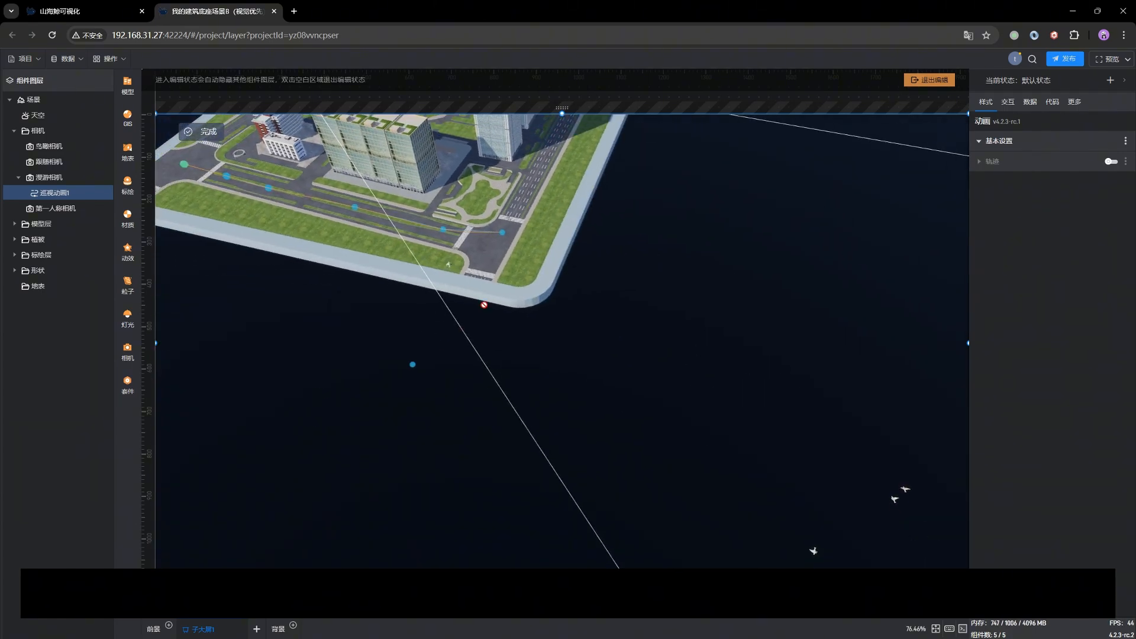
{"action": "right_click_drag", "start_coordinate": [521, 263], "coordinate": [523, 381]}
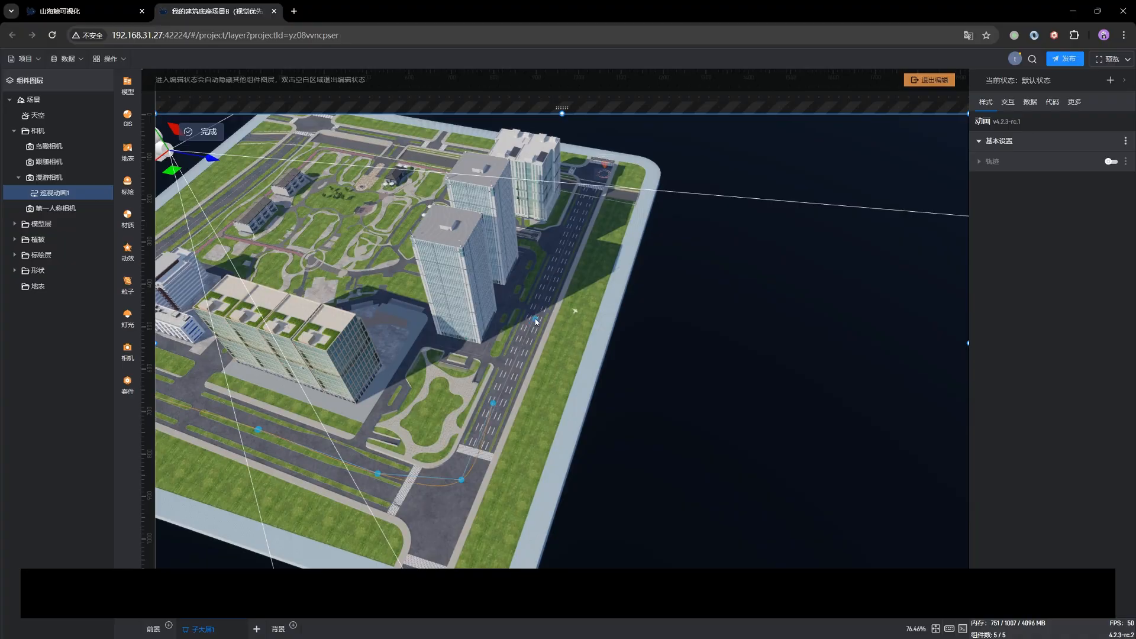
{"action": "left_click", "coordinate": [561, 249]}
{"action": "right_click_drag", "start_coordinate": [584, 212], "coordinate": [535, 343]}
{"action": "left_click_drag", "start_coordinate": [577, 431], "coordinate": [411, 398]}
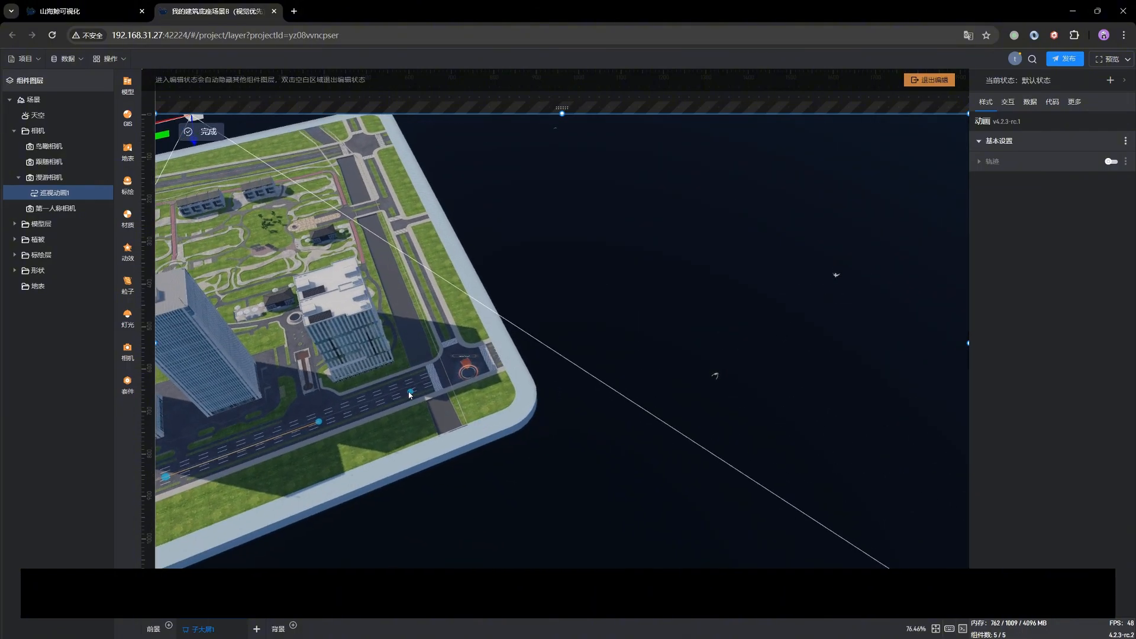
Step: Extend the path around the third corner and along the road beside the canal
{"action": "left_click", "coordinate": [450, 343]}
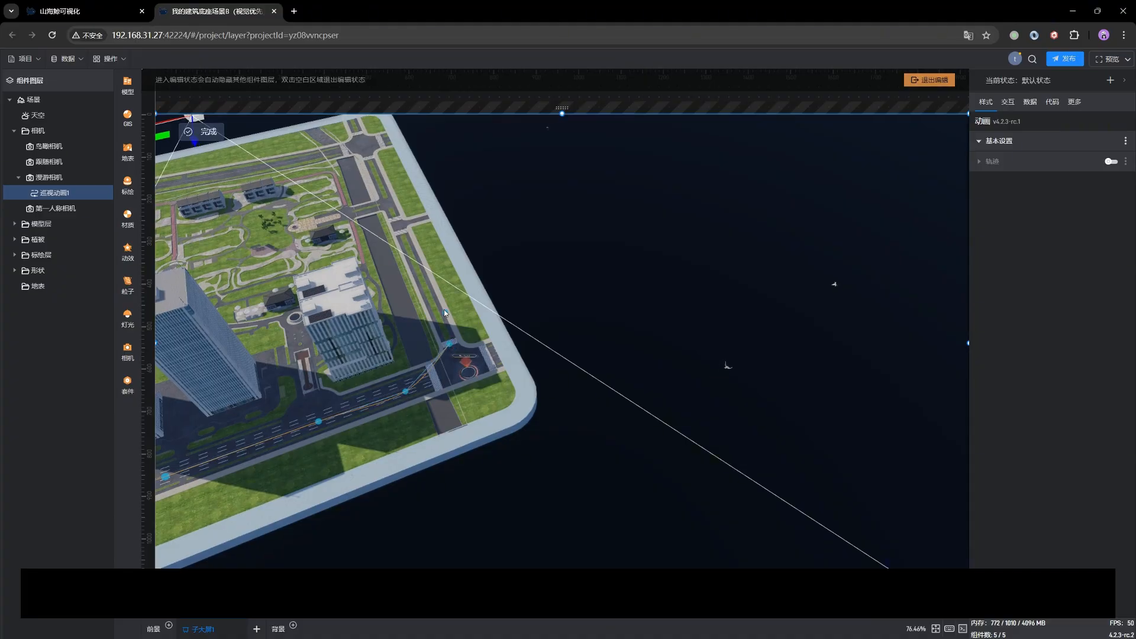
{"action": "left_click", "coordinate": [431, 296]}
{"action": "left_click", "coordinate": [467, 282]}
{"action": "left_click_drag", "start_coordinate": [467, 254], "coordinate": [511, 339]}
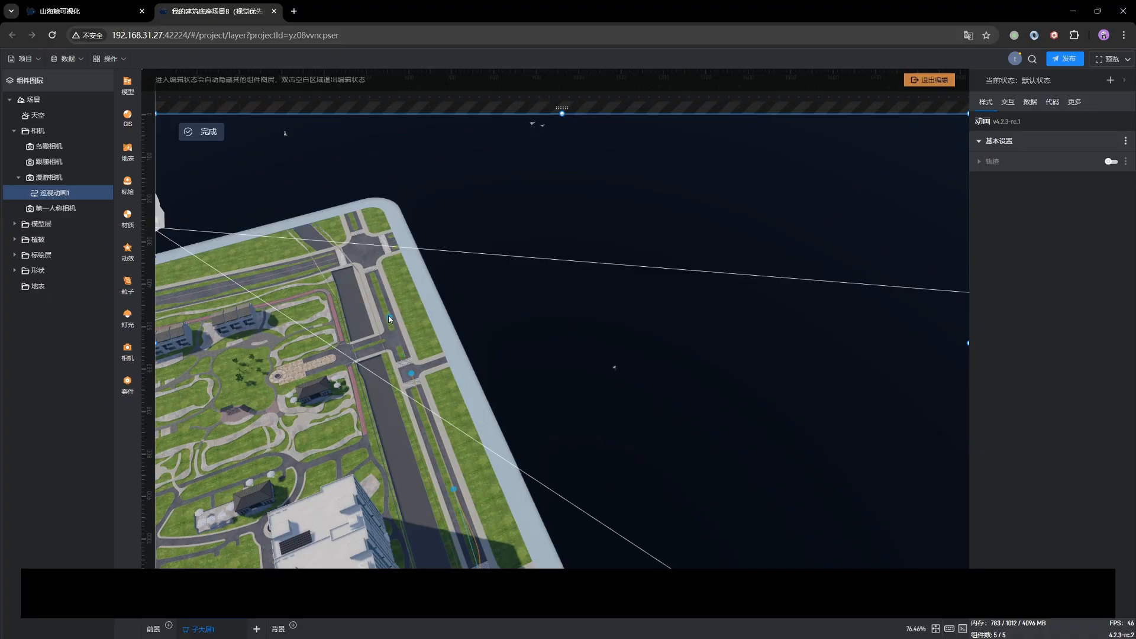
{"action": "left_click_drag", "start_coordinate": [456, 253], "coordinate": [689, 282]}
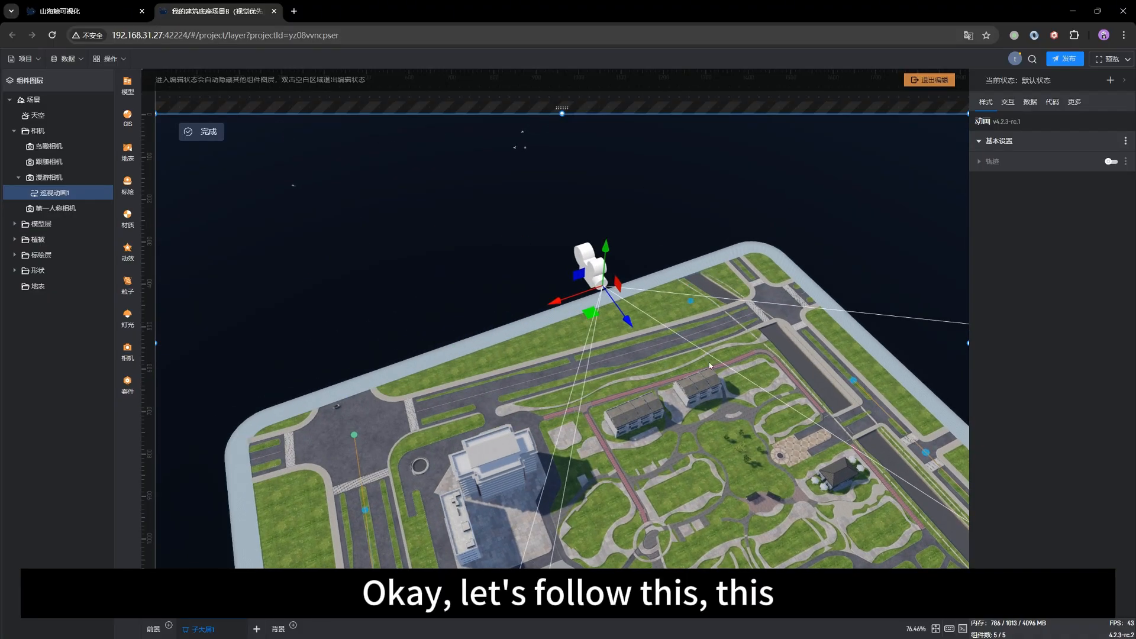
Step: Bring the path through the last intersection along the road by the townhouses, close it at the starting point and finish drawing
{"action": "left_click_drag", "start_coordinate": [720, 399], "coordinate": [532, 383]}
{"action": "left_click_drag", "start_coordinate": [555, 464], "coordinate": [554, 437]}
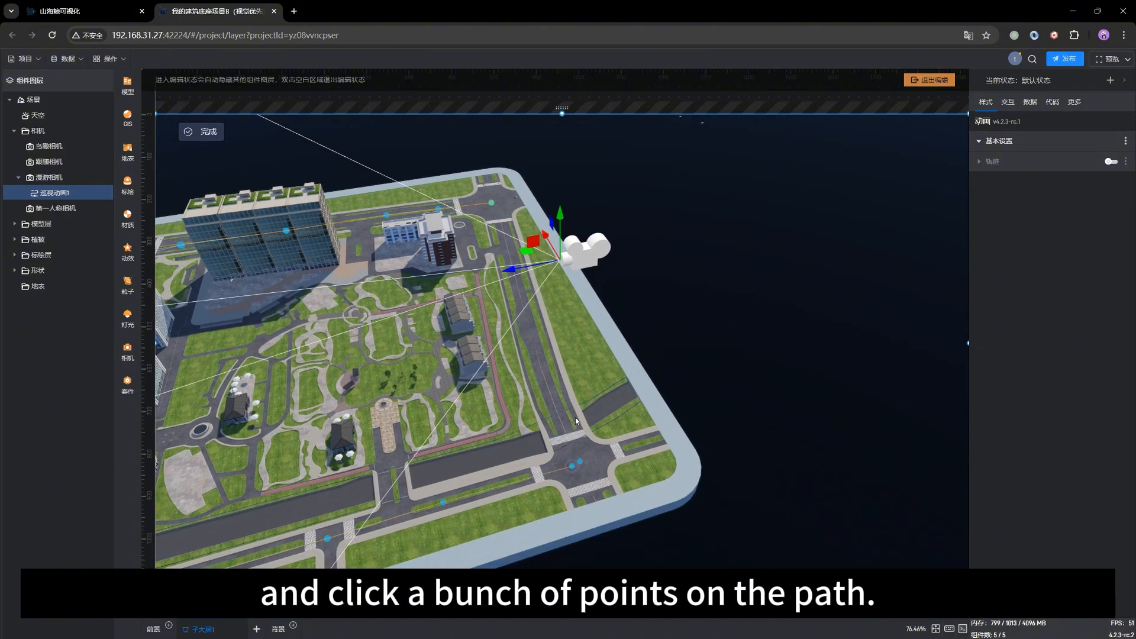
{"action": "left_click", "coordinate": [560, 403]}
{"action": "left_click", "coordinate": [534, 328]}
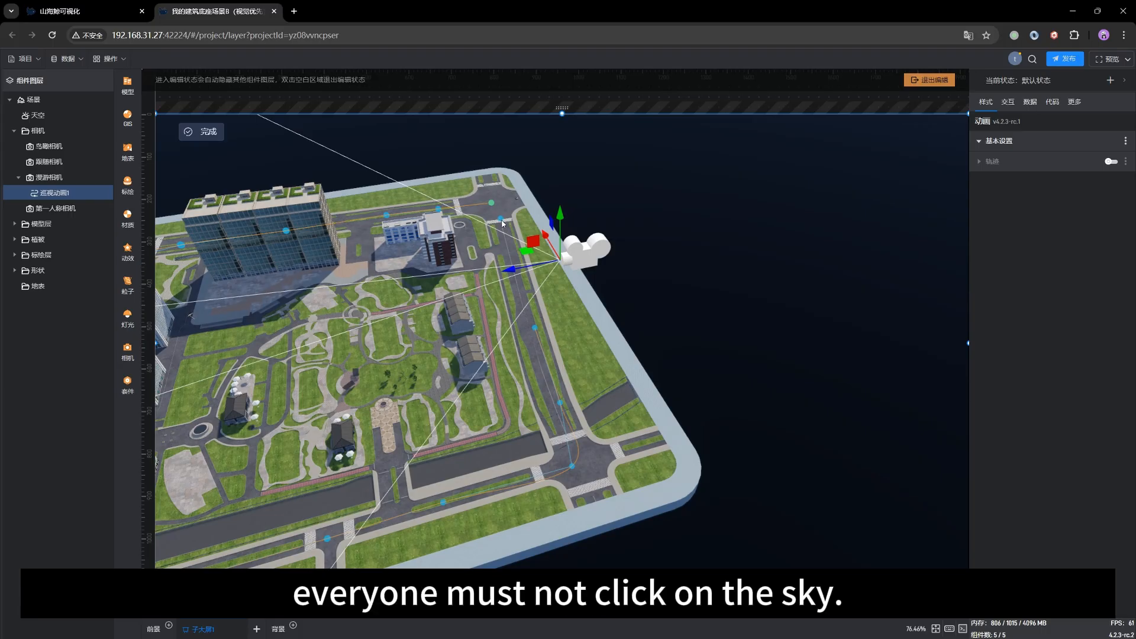
{"action": "left_click", "coordinate": [506, 246]}
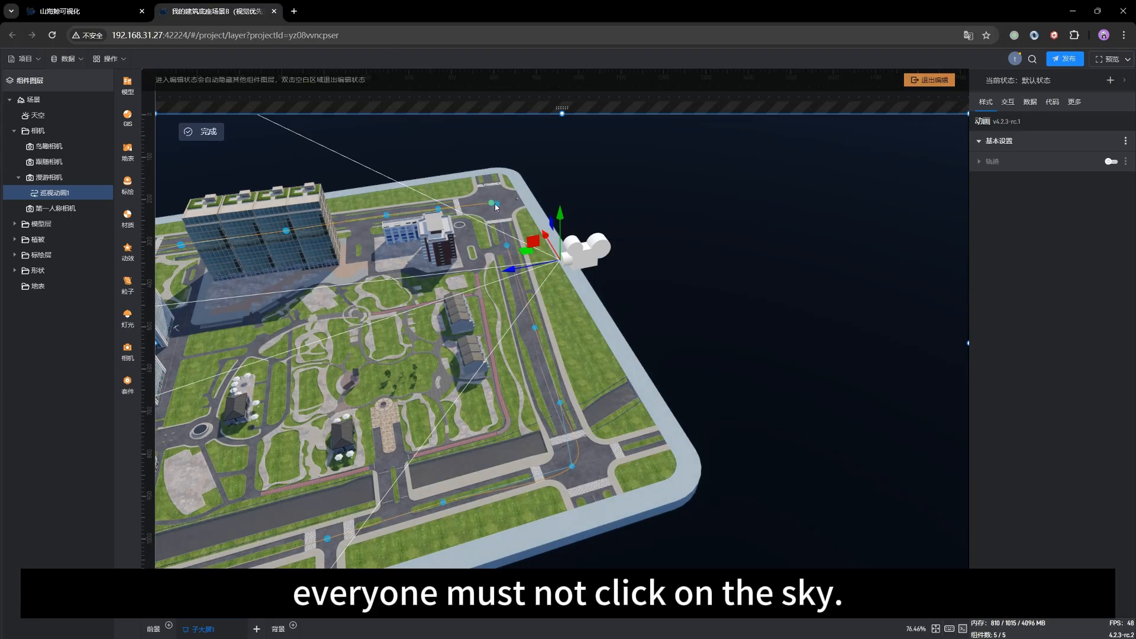
{"action": "double_click", "coordinate": [731, 321]}
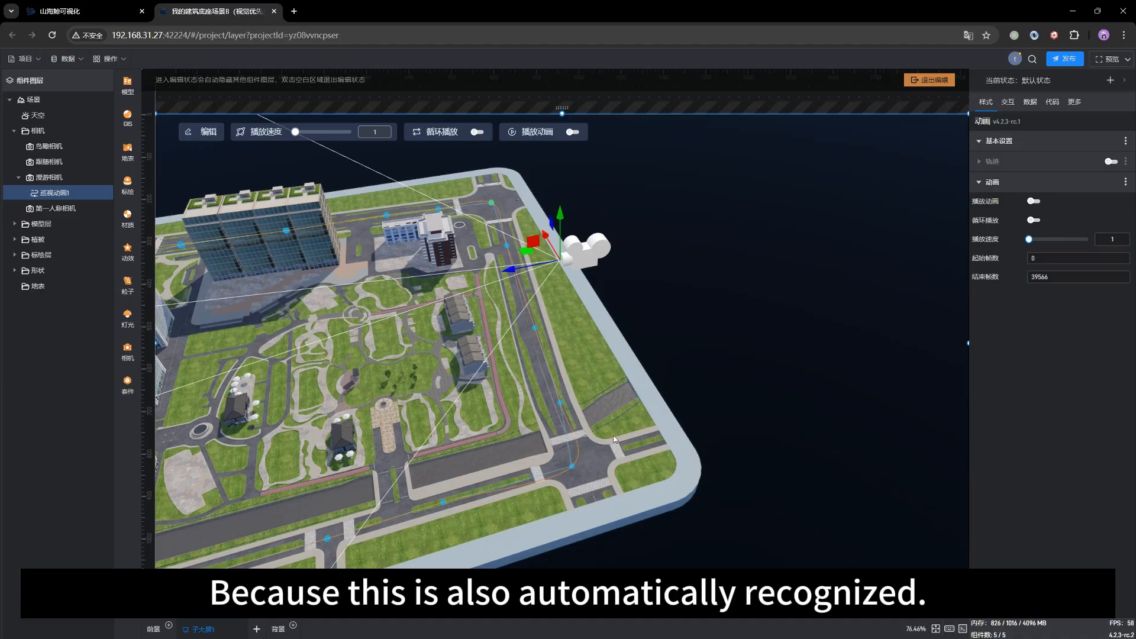
Step: Check the path's height above the ground, turn on looping and playback of the animation, and set the playback speed to 25.5
{"action": "left_click_drag", "start_coordinate": [615, 439], "coordinate": [553, 392]}
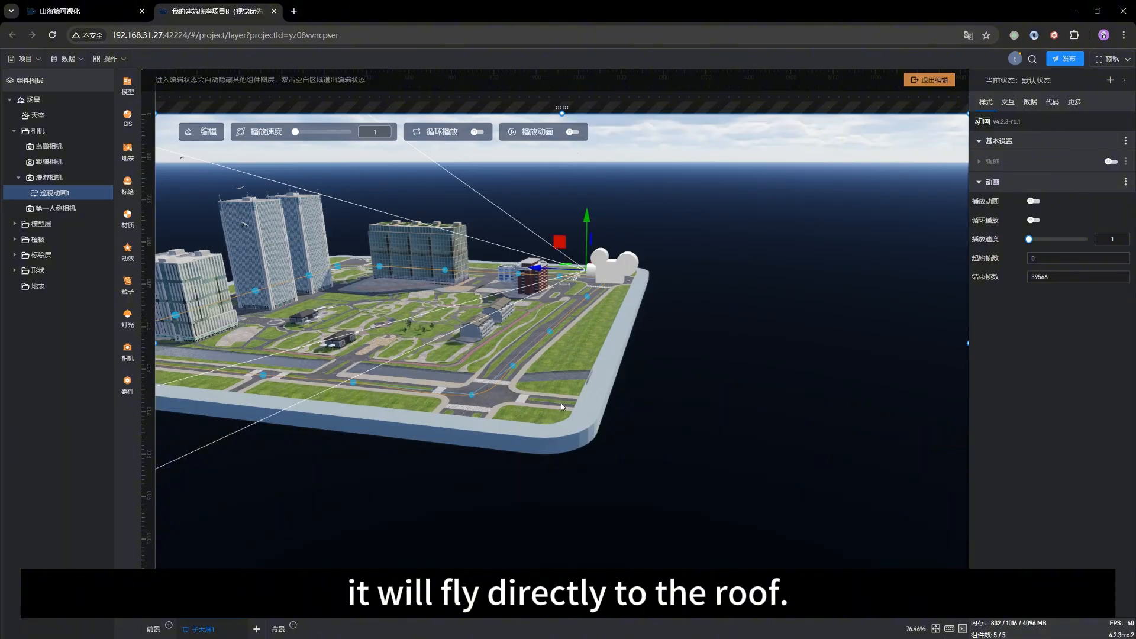
{"action": "left_click_drag", "start_coordinate": [544, 415], "coordinate": [431, 400]}
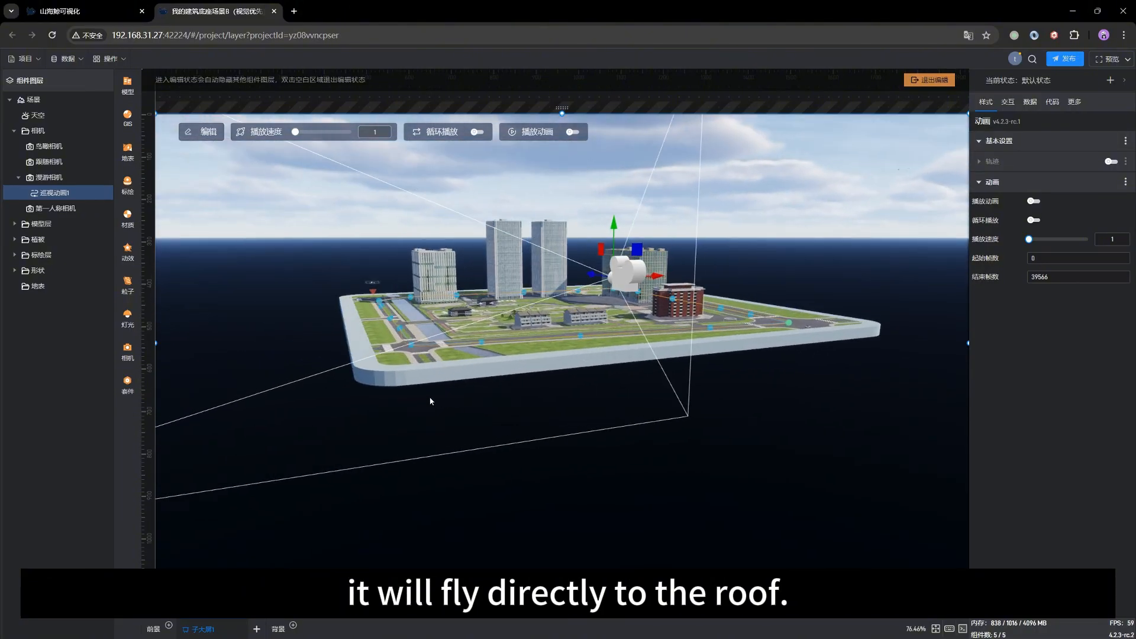
{"action": "left_click_drag", "start_coordinate": [846, 353], "coordinate": [616, 338]}
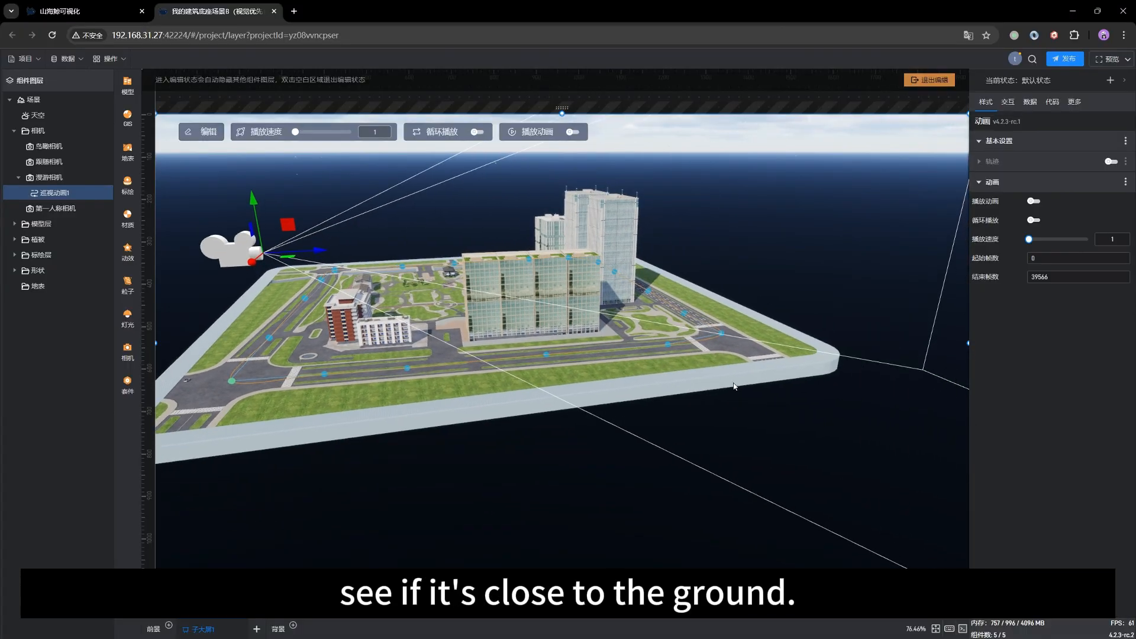
{"action": "left_click_drag", "start_coordinate": [733, 386], "coordinate": [796, 393]}
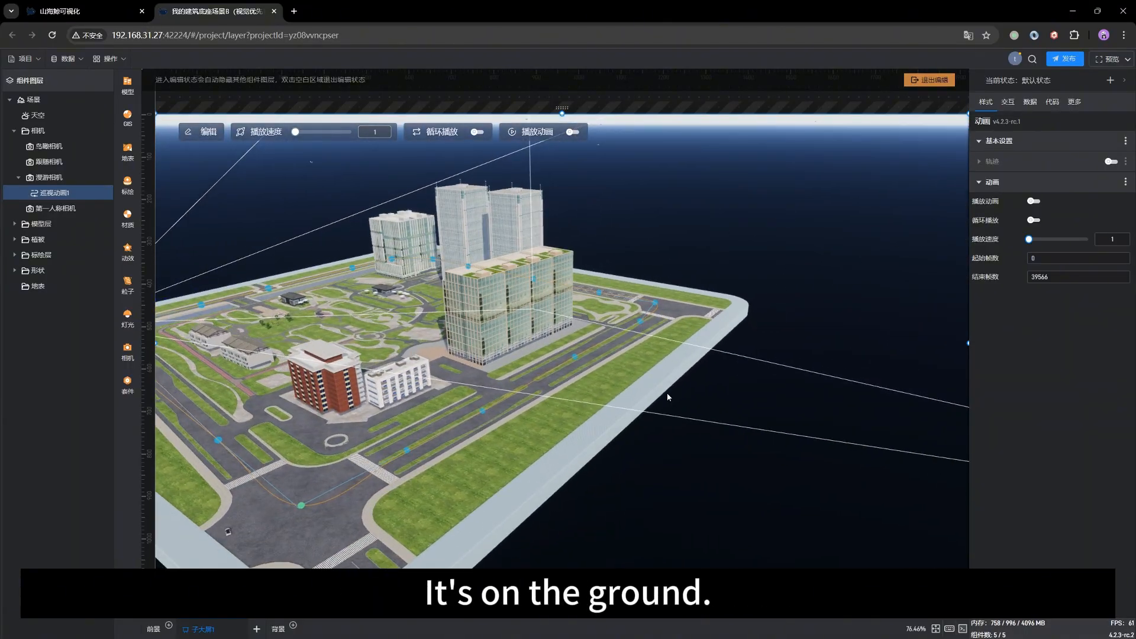
{"action": "right_click_drag", "start_coordinate": [406, 463], "coordinate": [562, 448]}
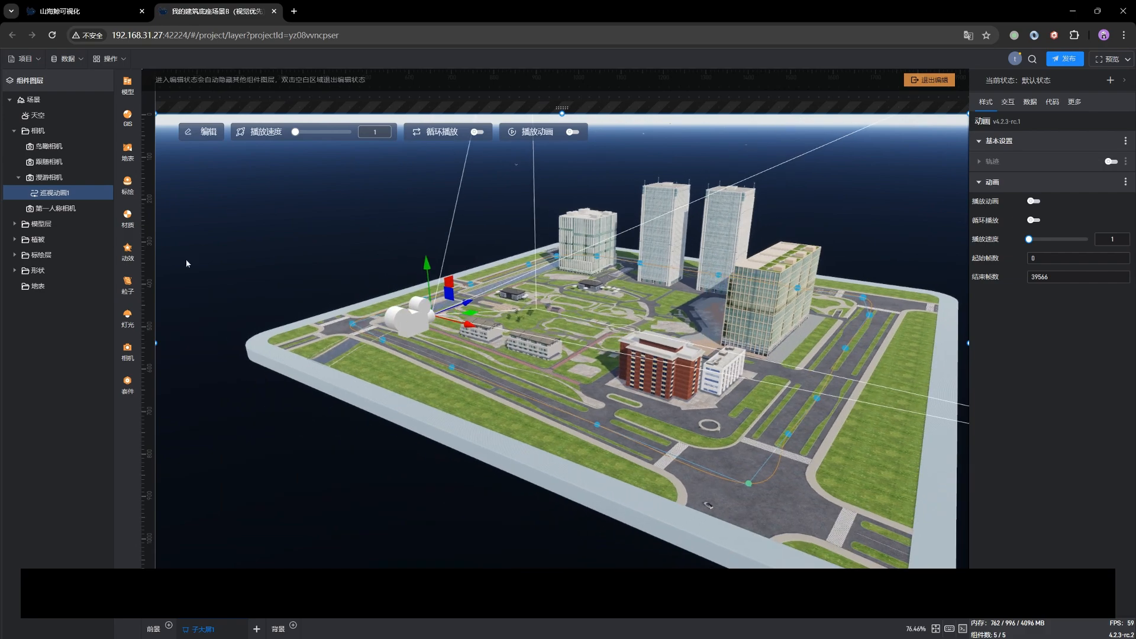
{"action": "left_click", "coordinate": [571, 133]}
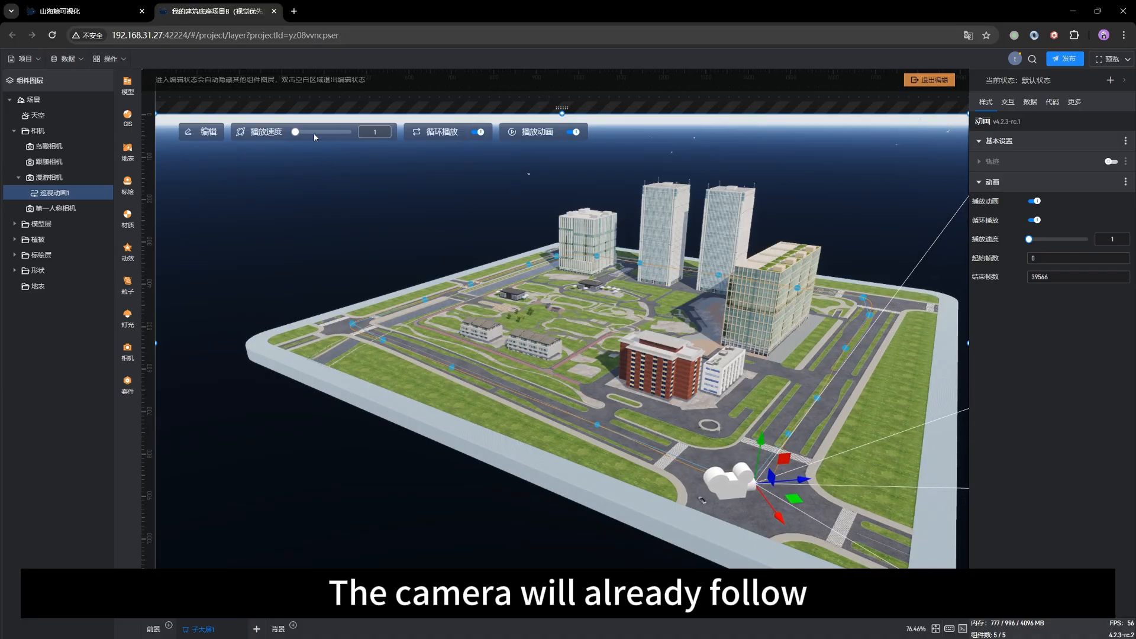
{"action": "left_click_drag", "start_coordinate": [296, 131], "coordinate": [308, 131]}
{"action": "left_click_drag", "start_coordinate": [571, 411], "coordinate": [552, 400]}
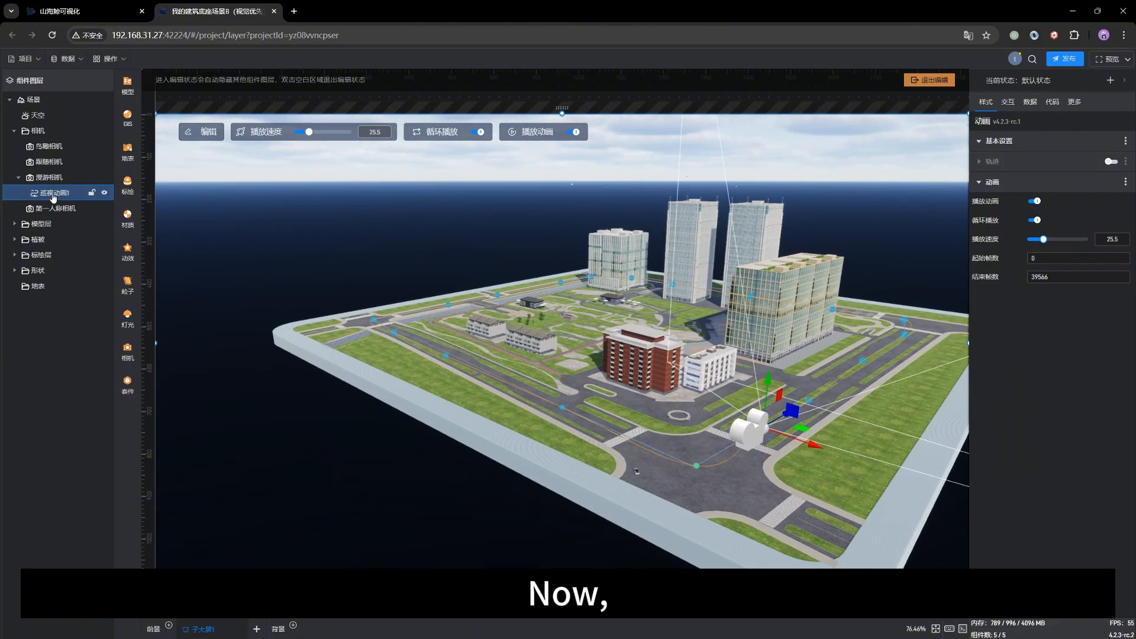
Step: Look through the roaming camera 漫游相机 and set the second offset value of its animation path 巡视动画1 to 20
{"action": "double_click", "coordinate": [45, 178]}
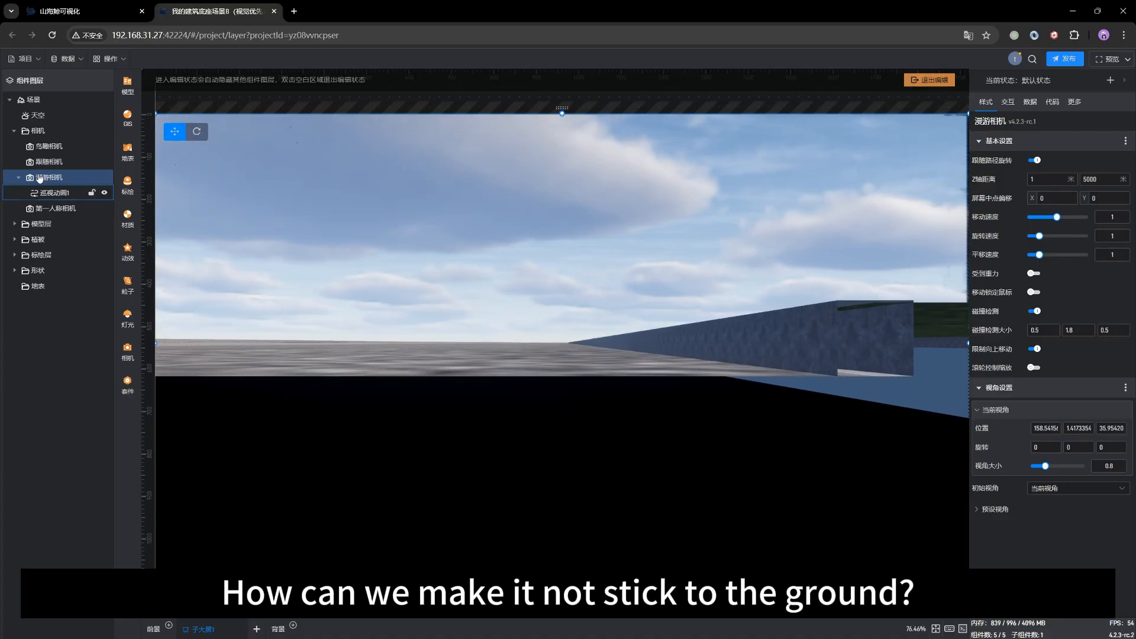
{"action": "left_click", "coordinate": [51, 194]}
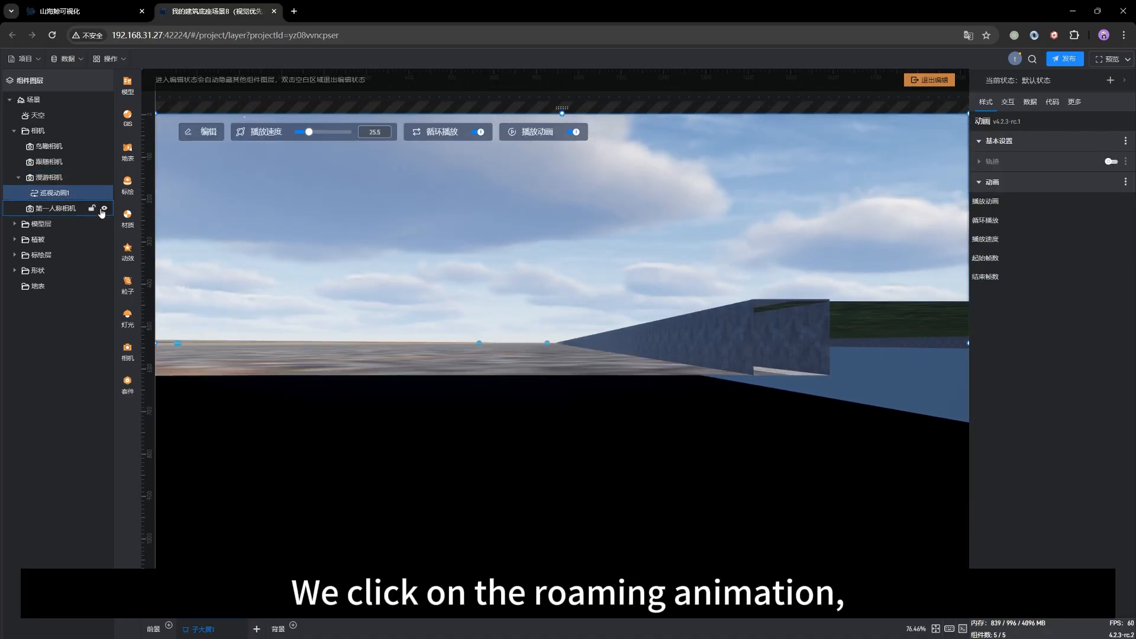
{"action": "left_click", "coordinate": [214, 133]}
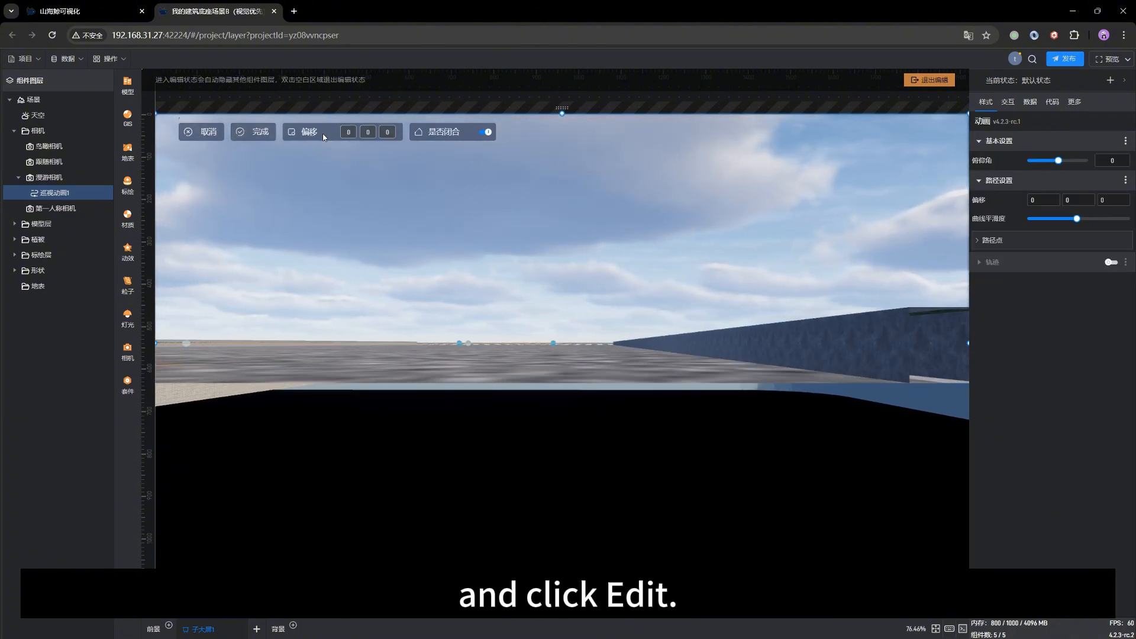
{"action": "left_click", "coordinate": [367, 131]}
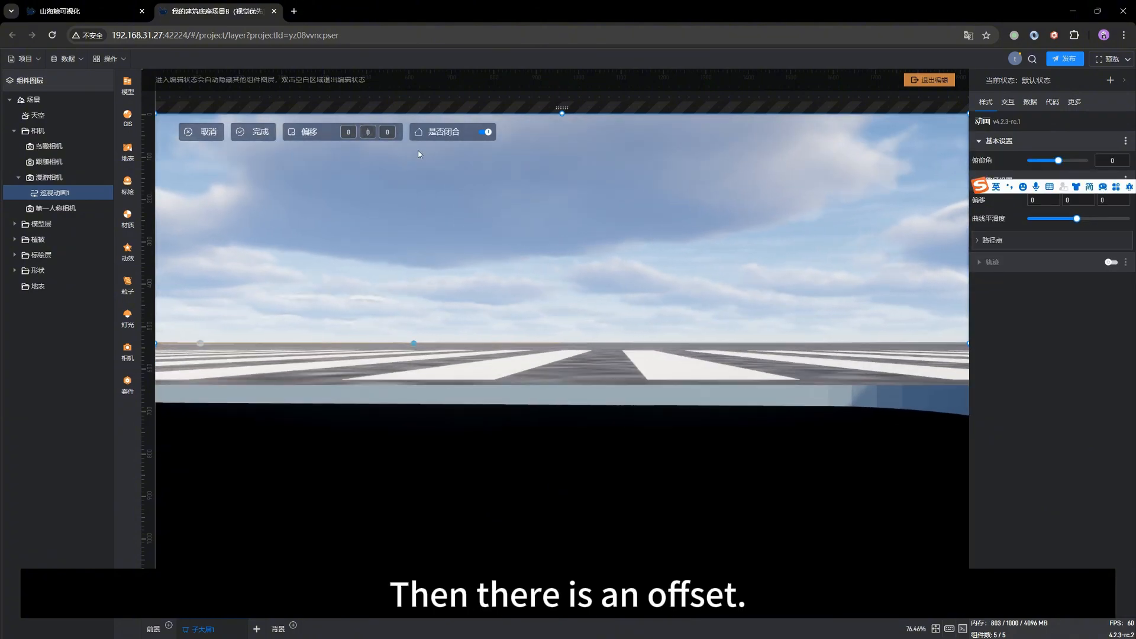
{"action": "type", "text": "20"}
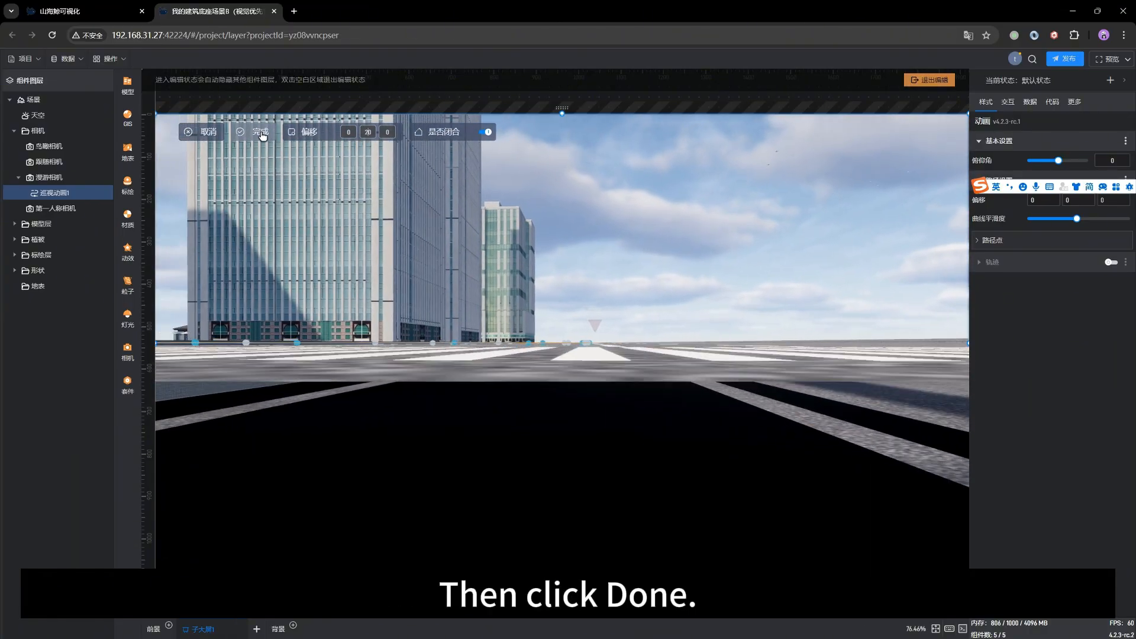
{"action": "left_click", "coordinate": [261, 133]}
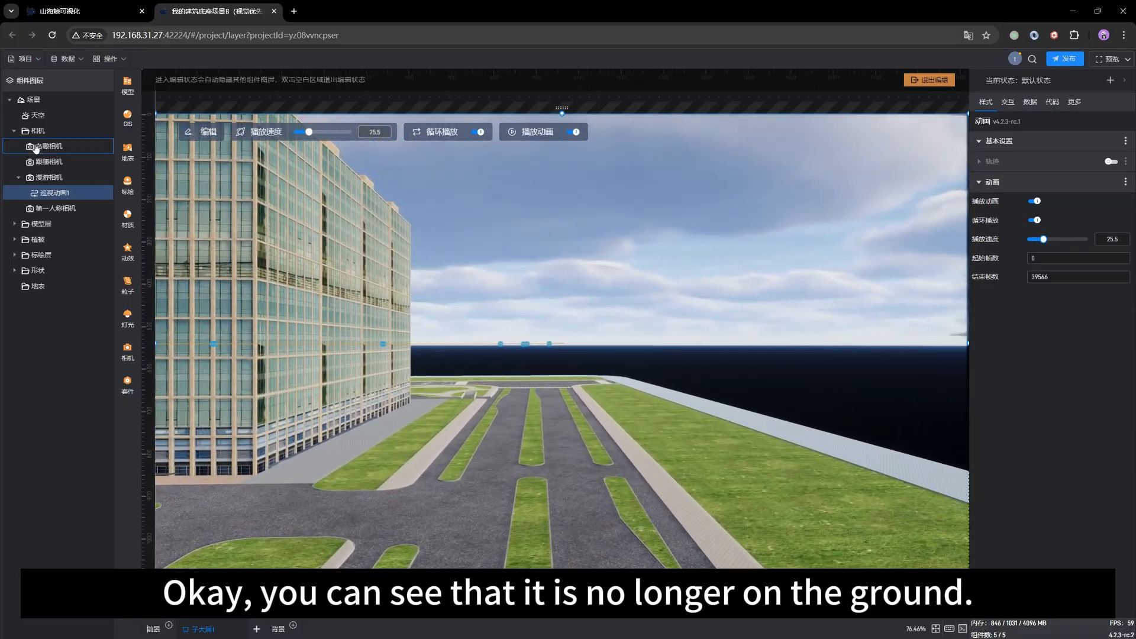
Step: Watch the patrol through the roaming camera 漫游相机 and open its path animation 巡视动画1 for editing to examine the curve smoothness 曲线平滑度
{"action": "left_click", "coordinate": [49, 177]}
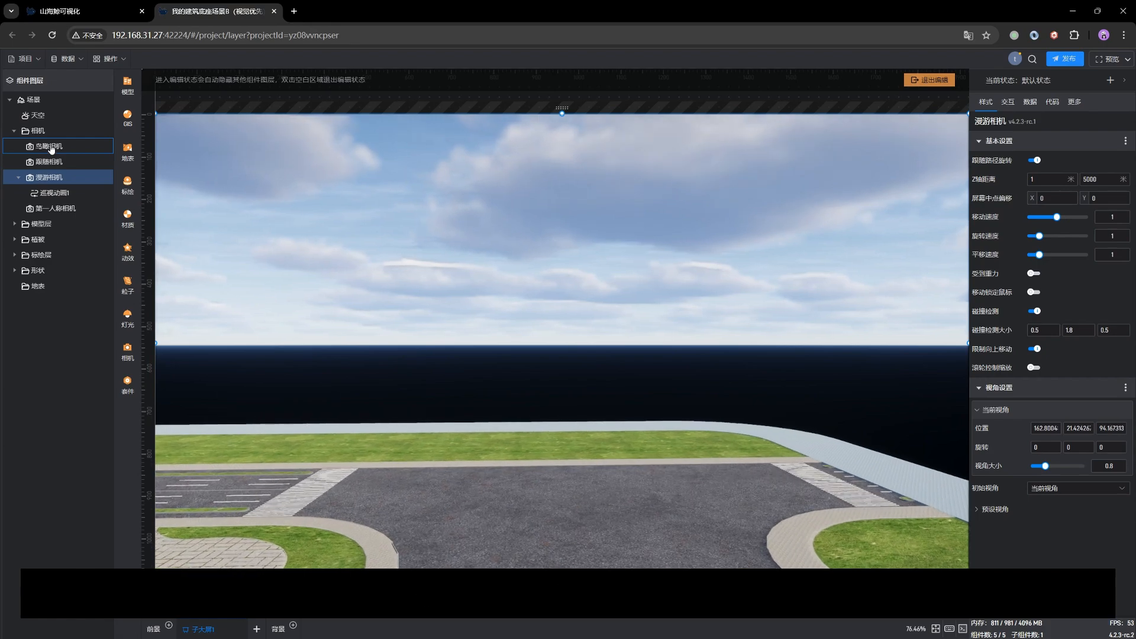
{"action": "left_click", "coordinate": [48, 191]}
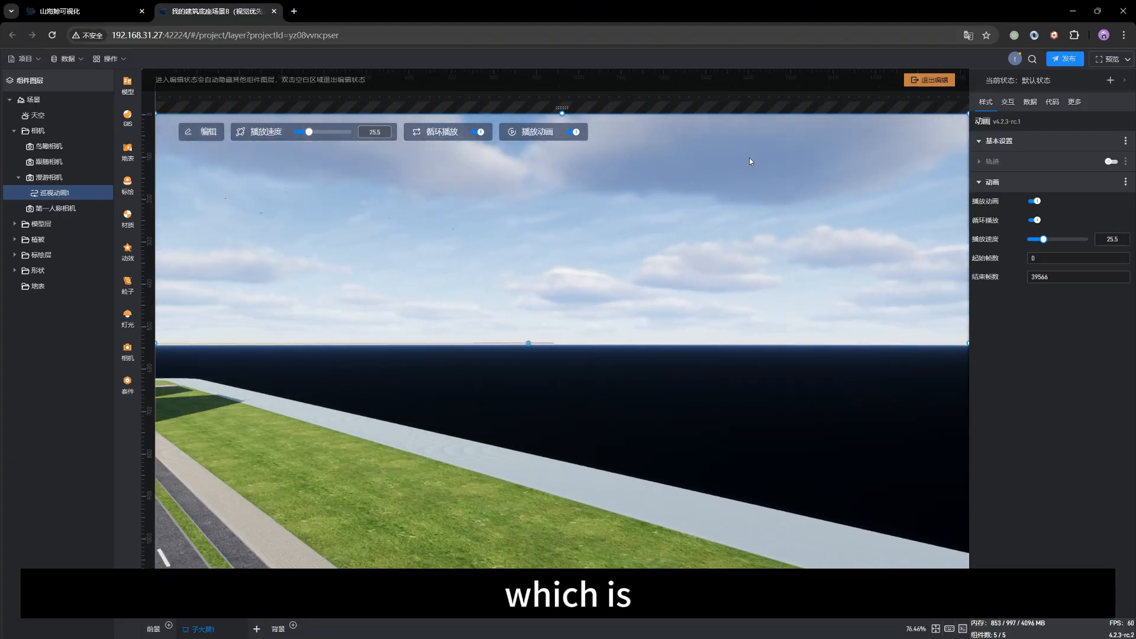
{"action": "left_click", "coordinate": [207, 132]}
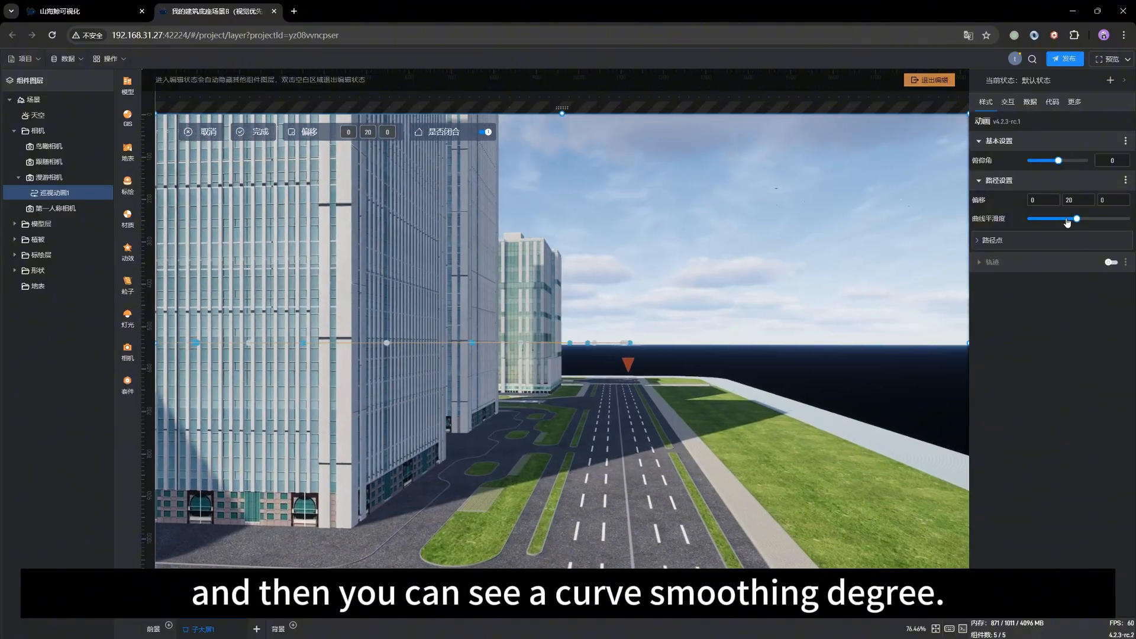
{"action": "mouse_move", "coordinate": [1076, 217]}
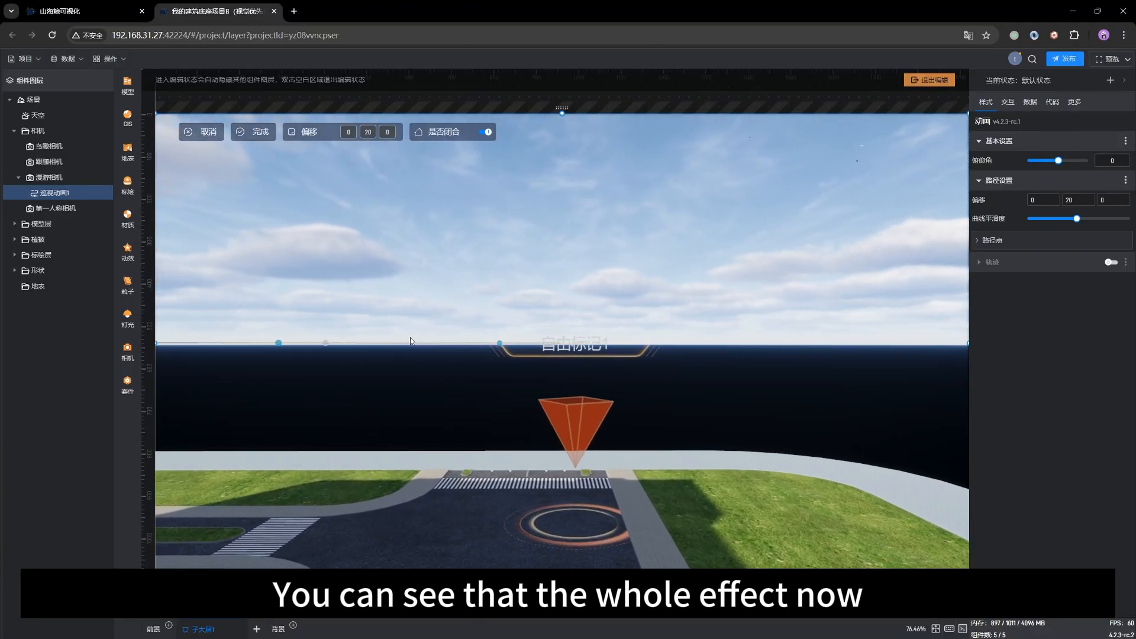
Step: Check the roaming camera's movement and view settings against the playback settings of 巡视动画1, and reopen the path settings 路径设置
{"action": "left_click", "coordinate": [43, 179]}
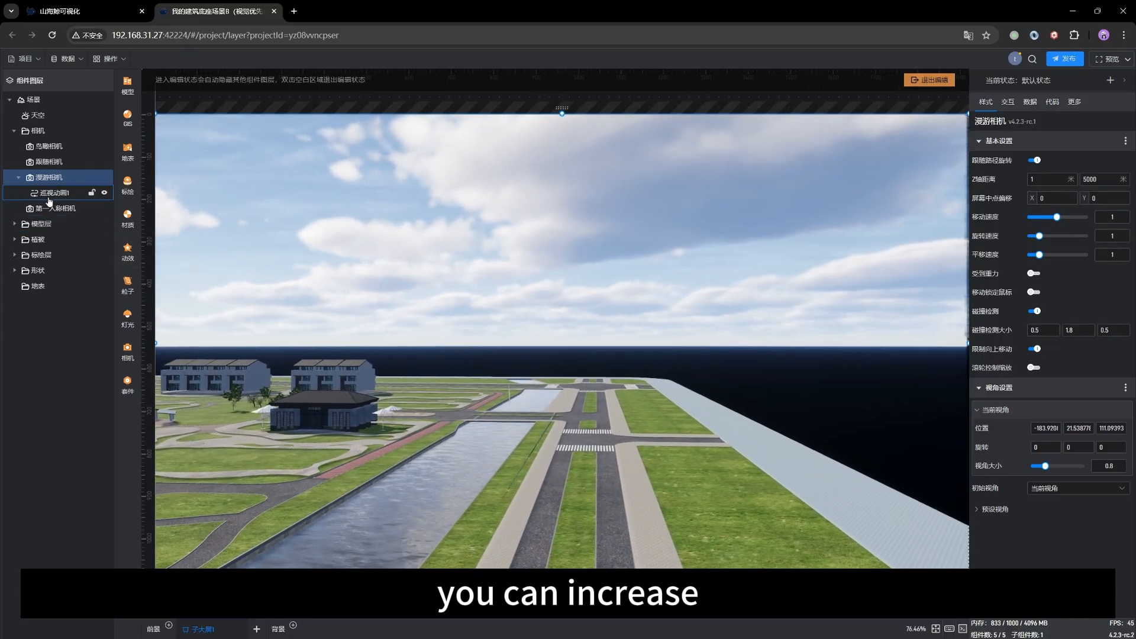
{"action": "left_click", "coordinate": [54, 193]}
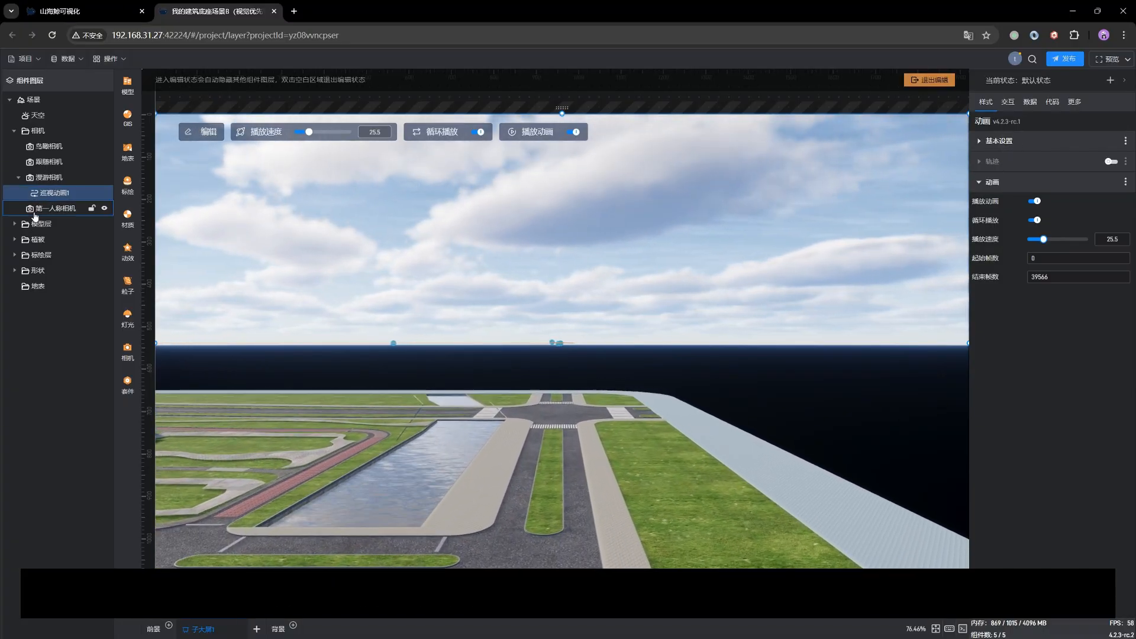
{"action": "left_click", "coordinate": [52, 177]}
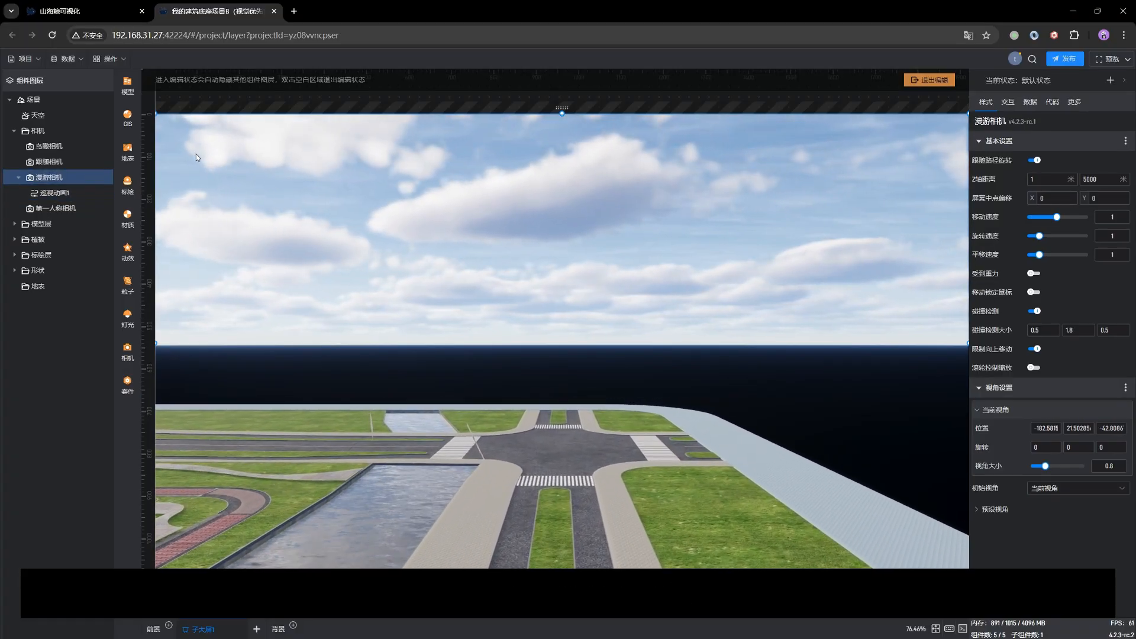
{"action": "left_click", "coordinate": [39, 194]}
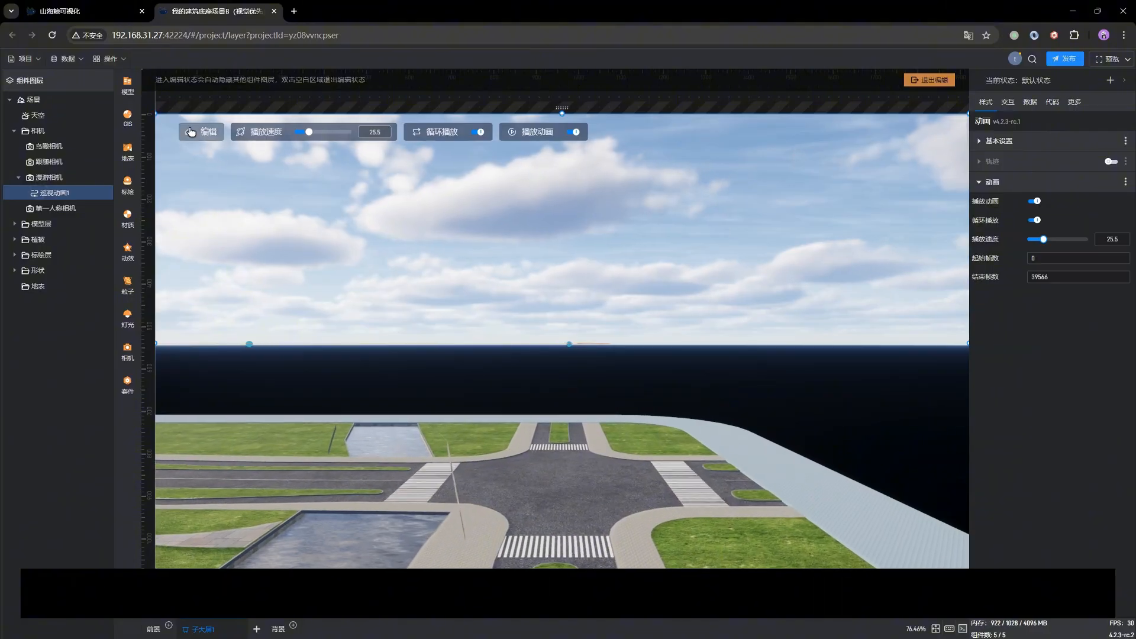
{"action": "left_click", "coordinate": [196, 133]}
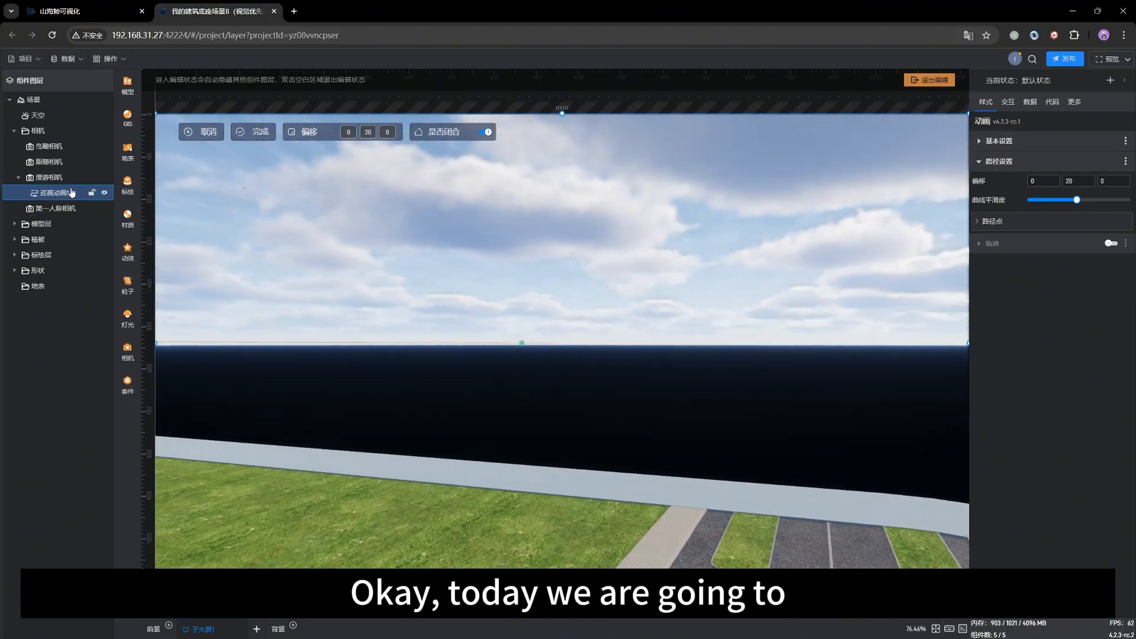
Step: Switch to the bird's-eye camera 鸟瞰相机, select the roaming camera and examine its patrol around the city from above
{"action": "left_click", "coordinate": [48, 146]}
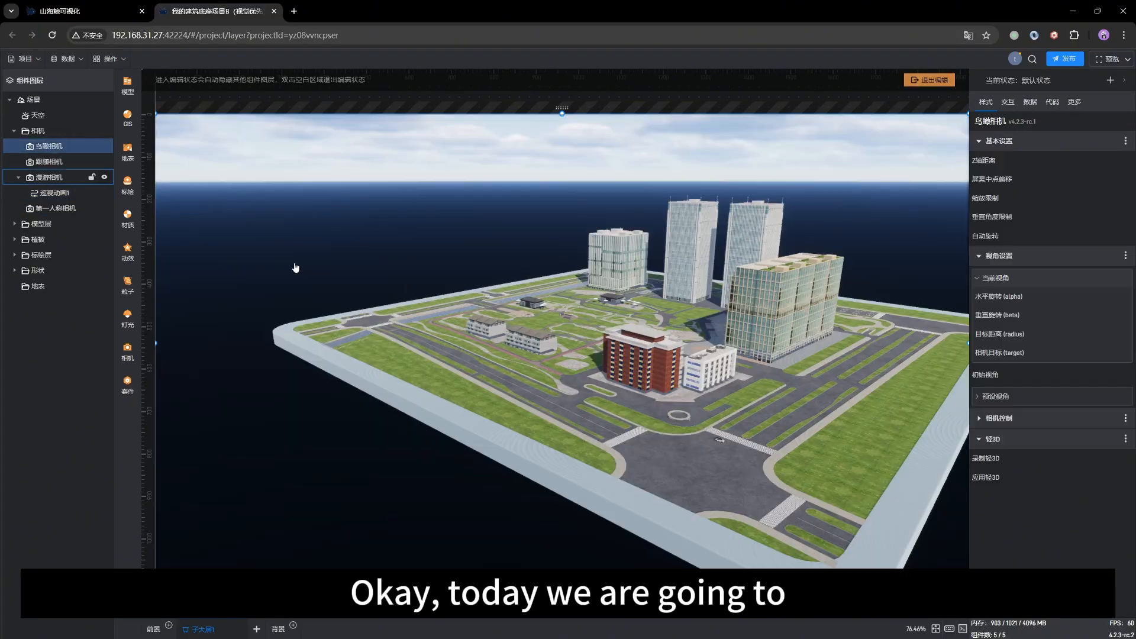
{"action": "left_click_drag", "start_coordinate": [366, 359], "coordinate": [396, 392]}
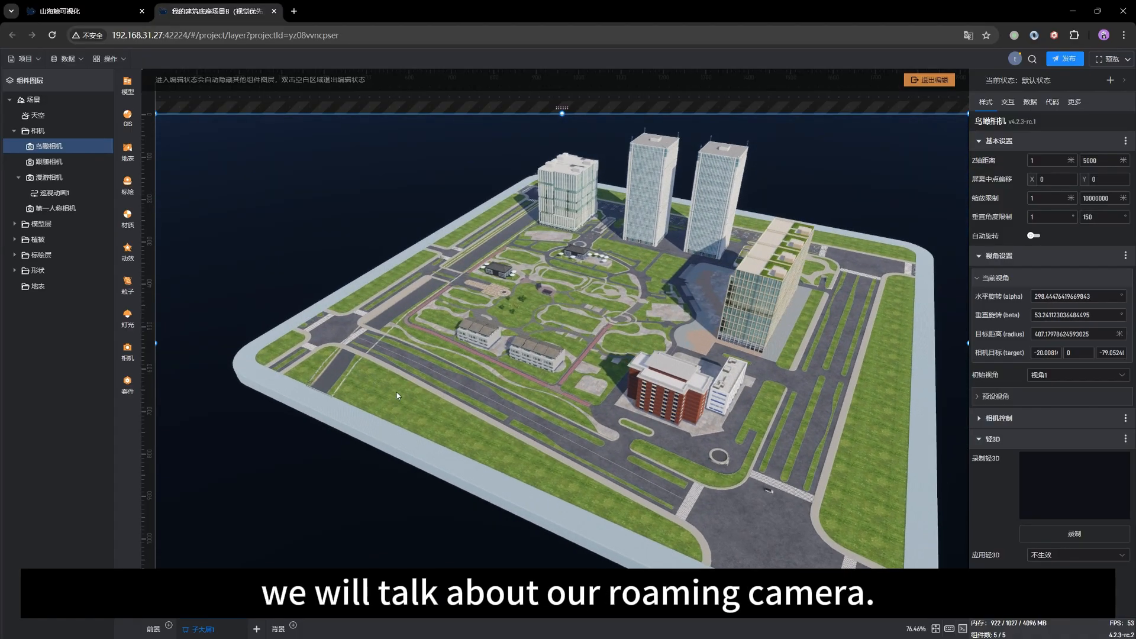
{"action": "left_click", "coordinate": [48, 177]}
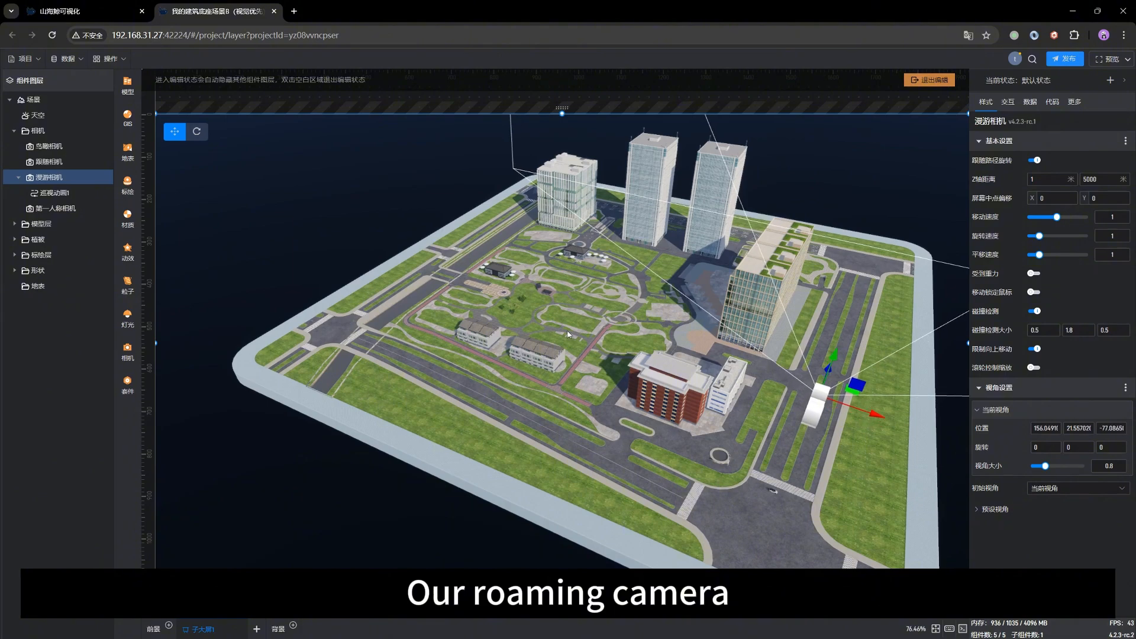
{"action": "left_click_drag", "start_coordinate": [540, 417], "coordinate": [603, 406]}
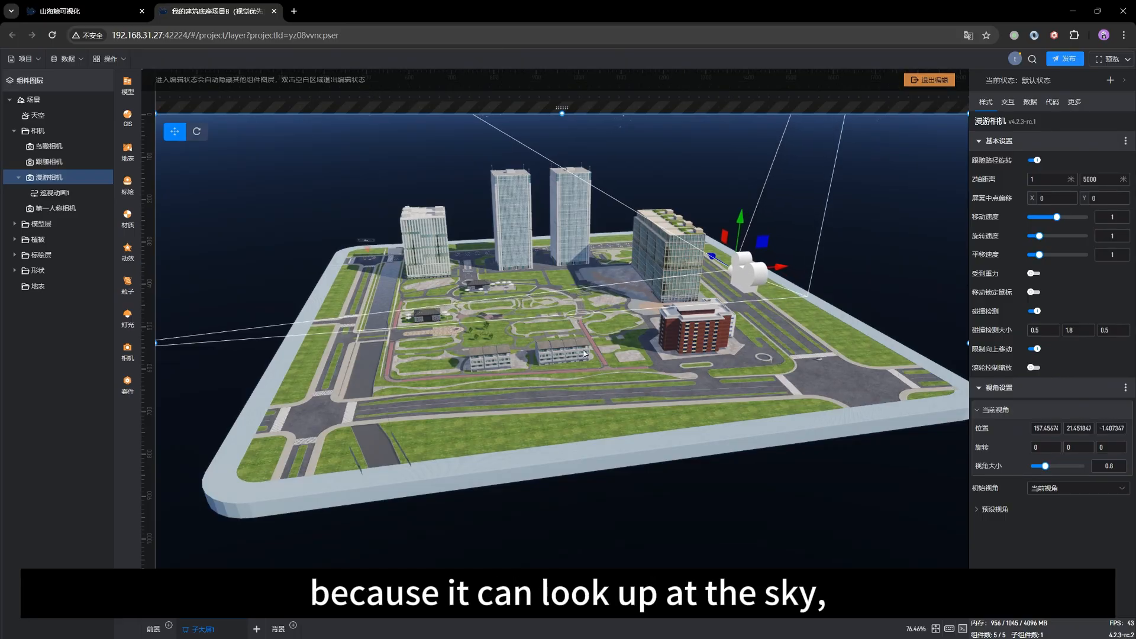
{"action": "mouse_move", "coordinate": [619, 419]}
{"action": "left_mouse_down"}
{"action": "mouse_move", "coordinate": [539, 398]}
{"action": "mouse_move", "coordinate": [615, 408]}
{"action": "left_mouse_up"}
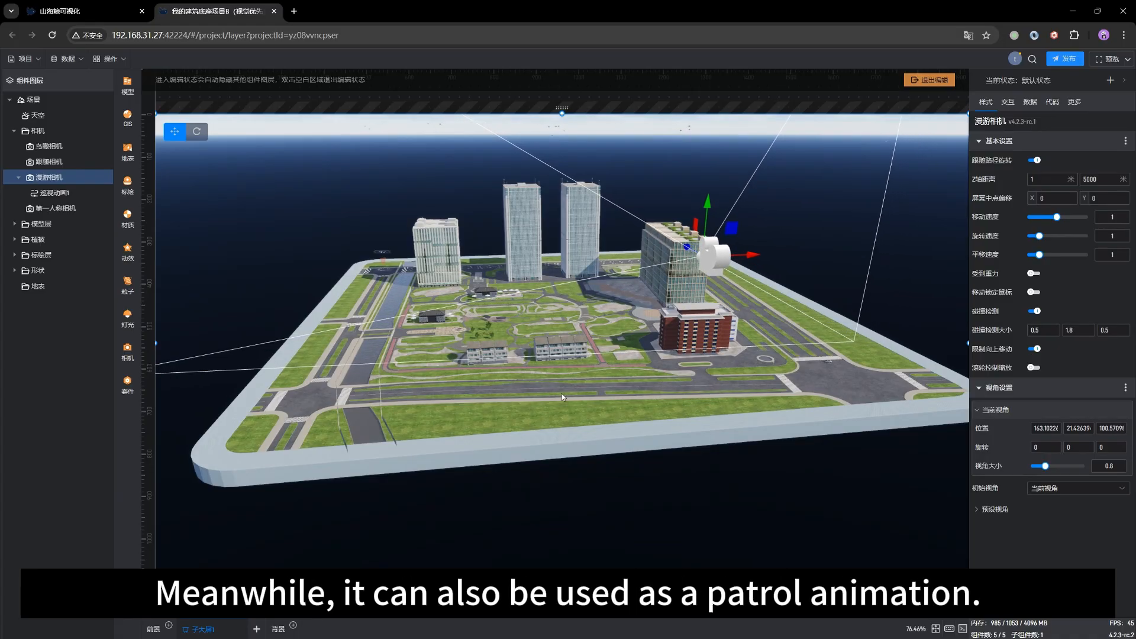
{"action": "left_click_drag", "start_coordinate": [551, 396], "coordinate": [570, 401]}
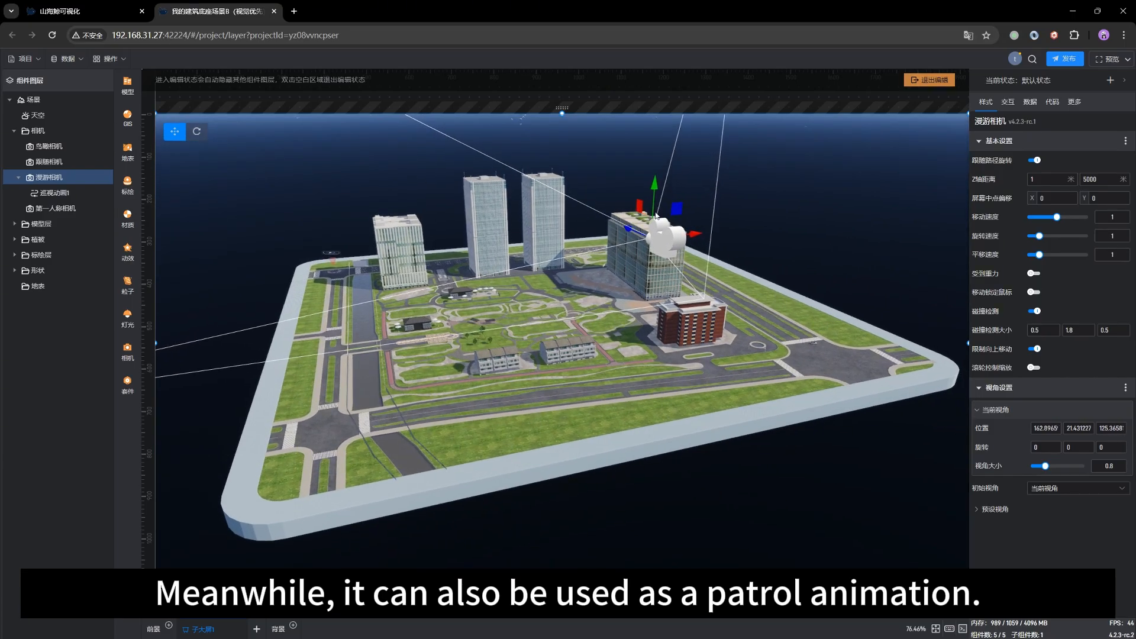